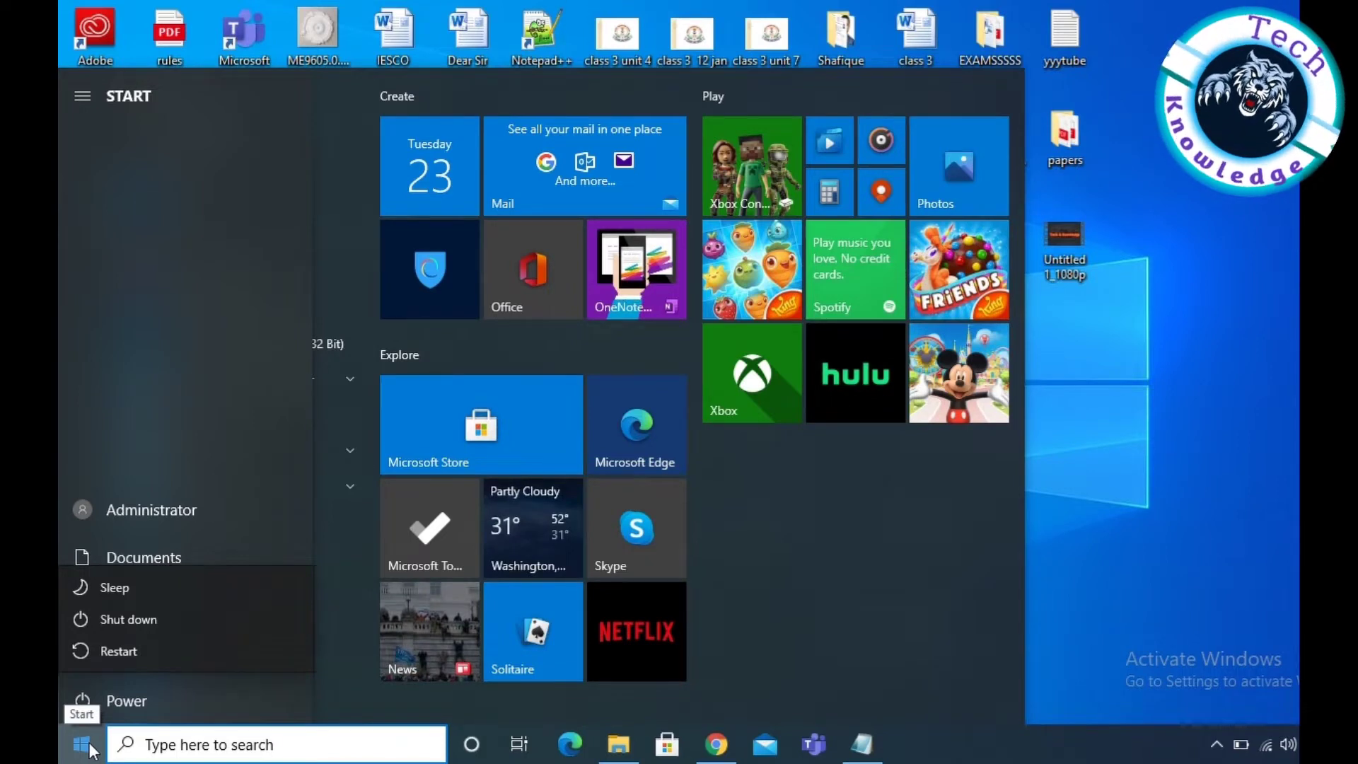
Create a desktop shortcut to %windir%\System32\SlideToShutDown.exe, keeping the name SlideToShutDown
click(82, 744)
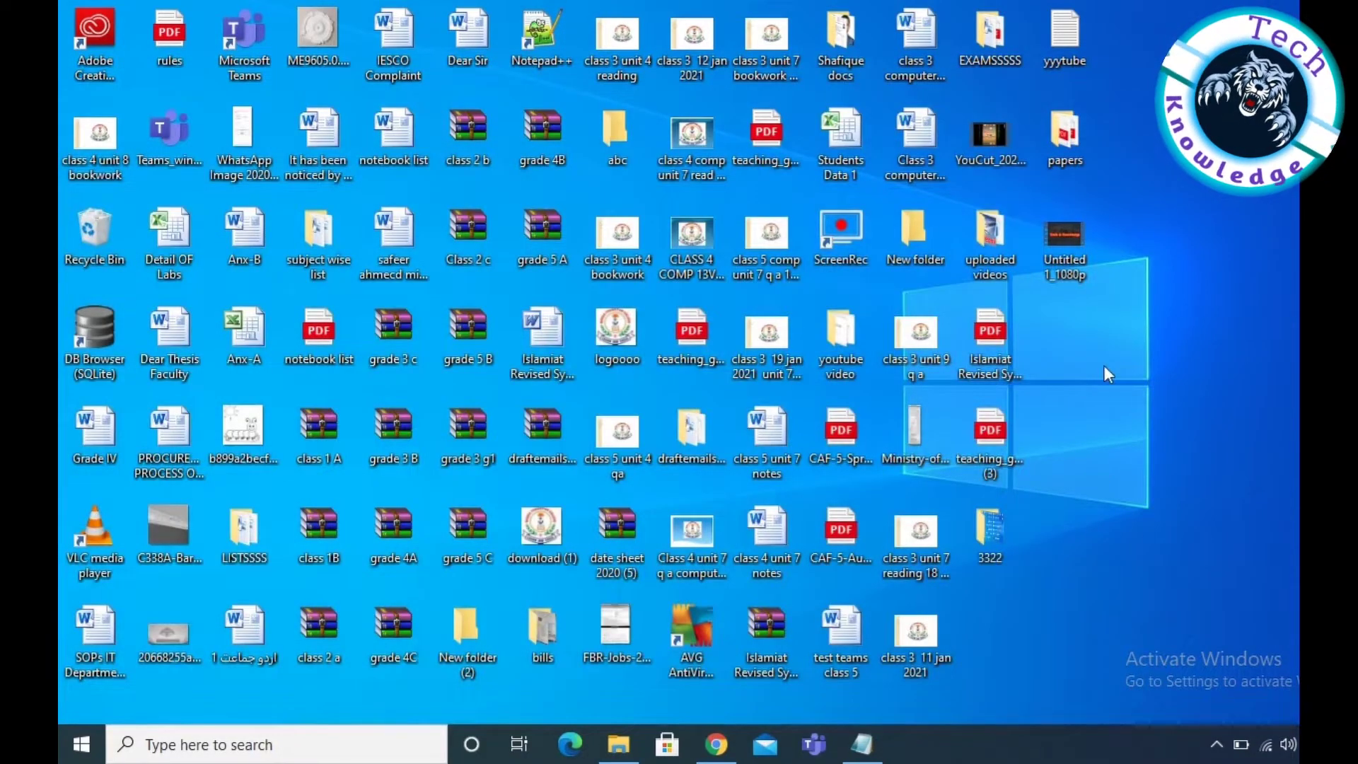
right_click(1063, 354)
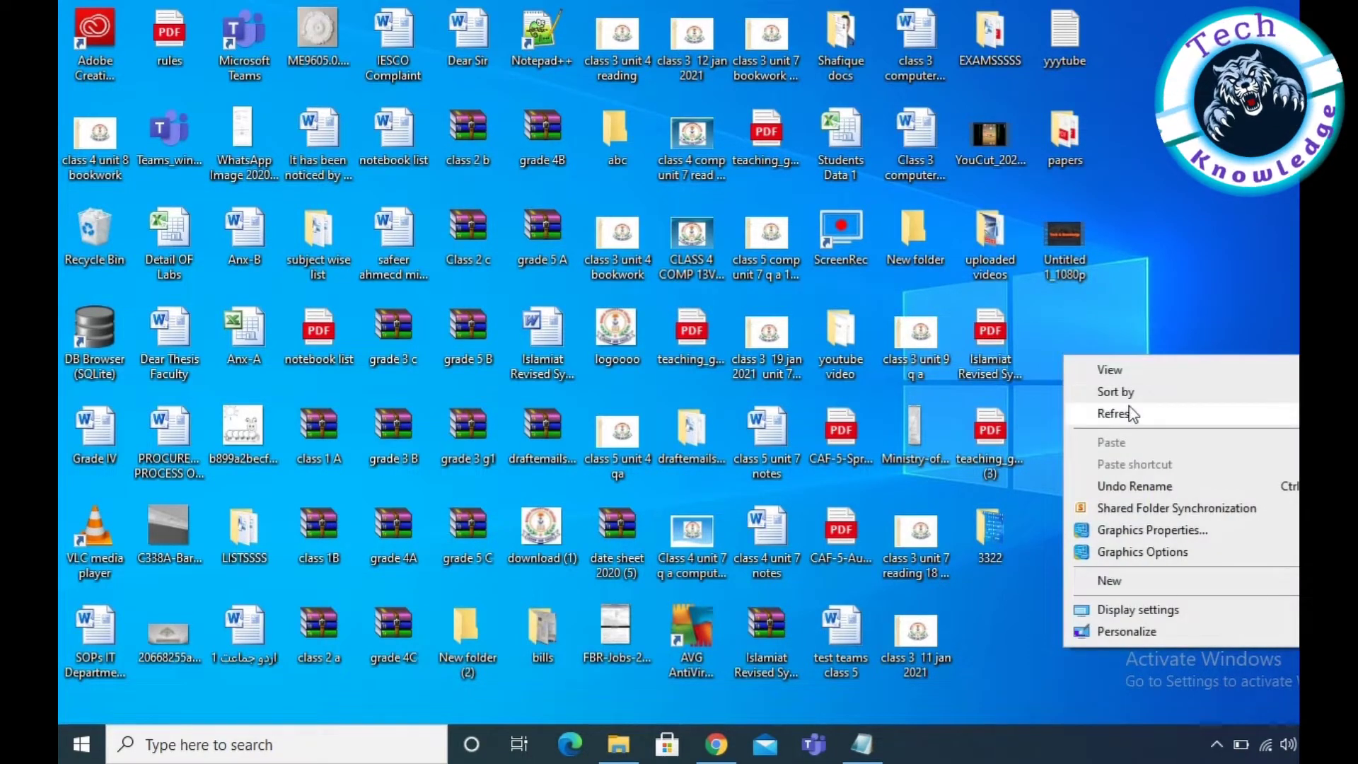
mouse_move(1130, 587)
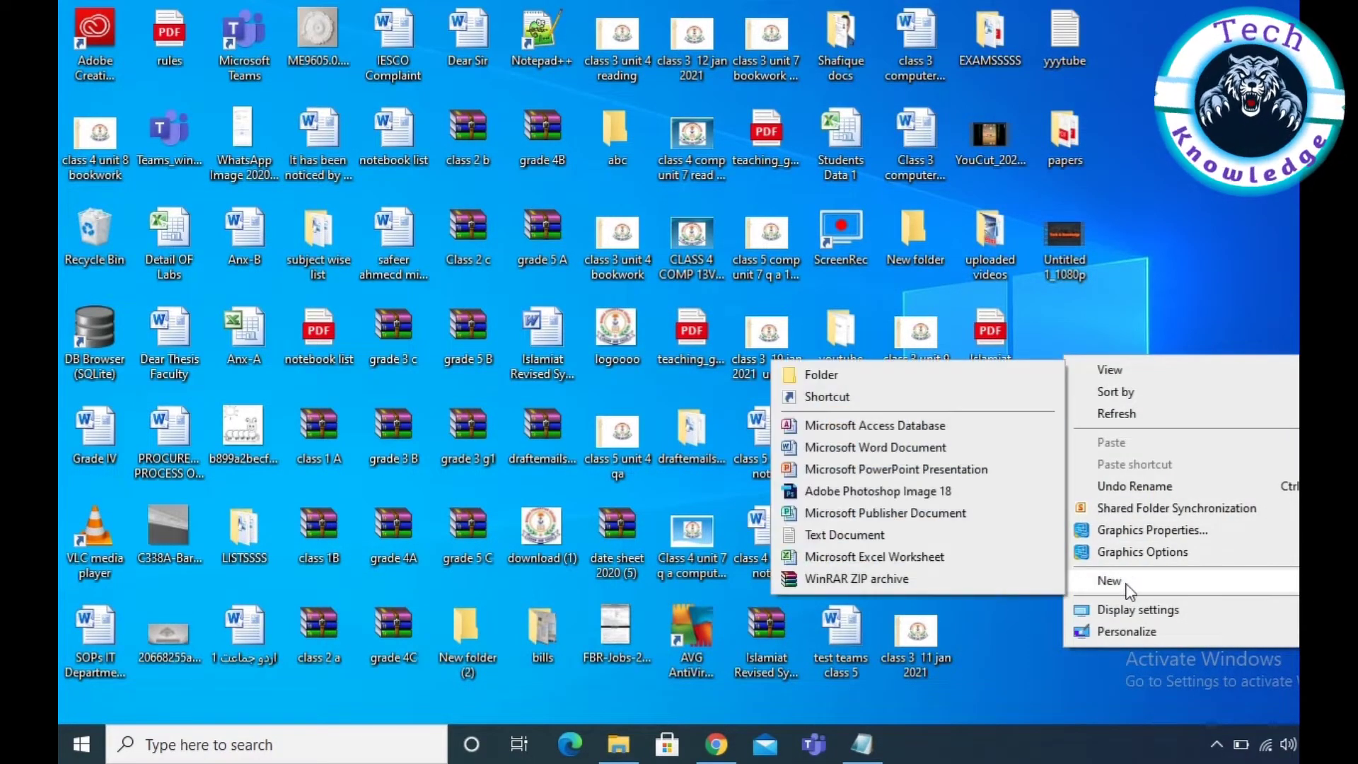
click(981, 401)
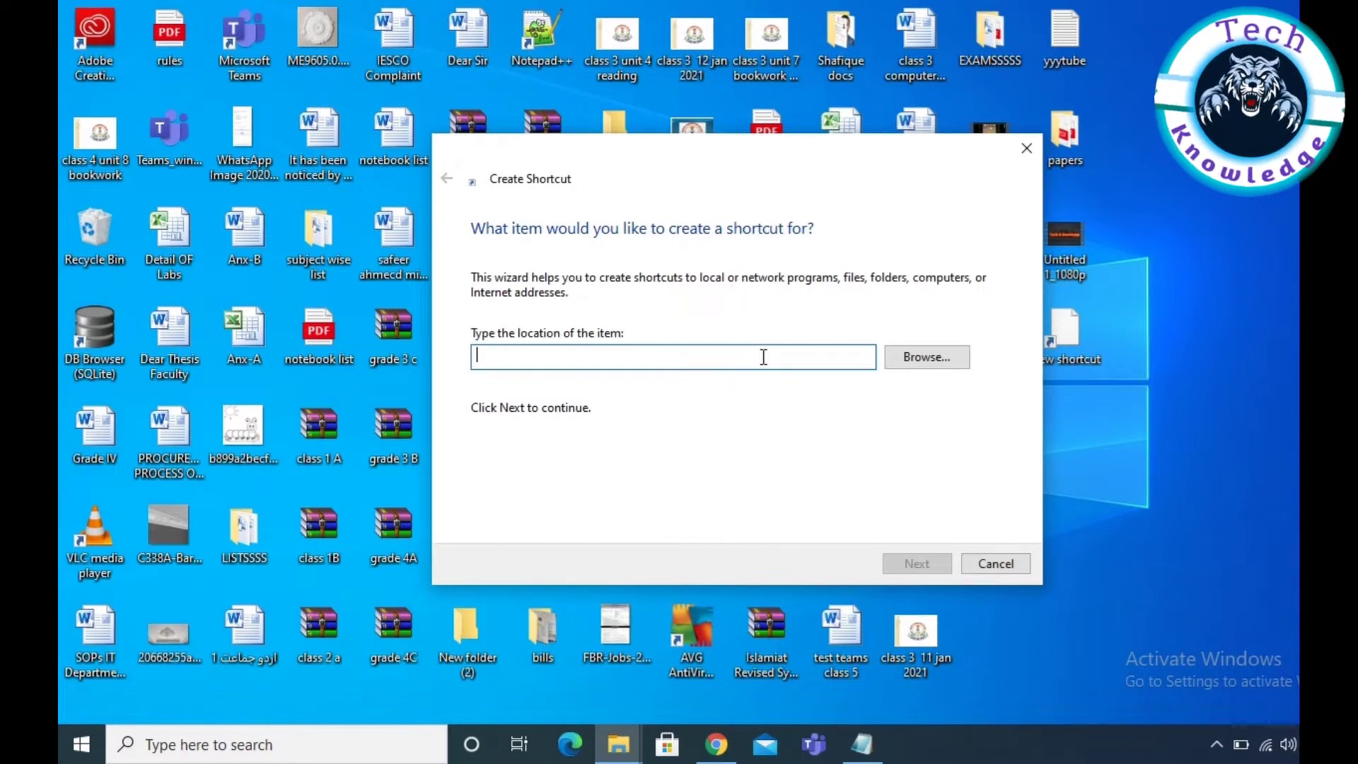
text(%windir%\System32\SlideToShutDown.exe)
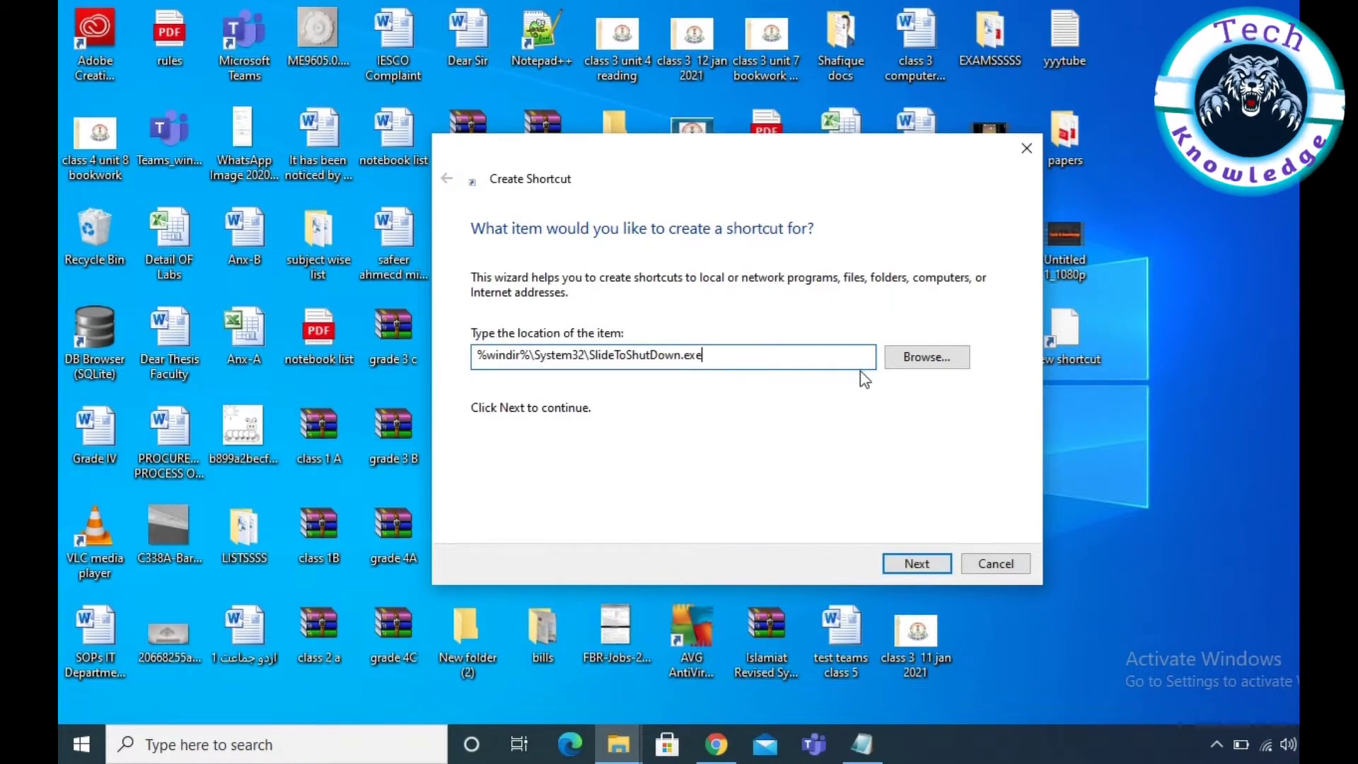
click(923, 565)
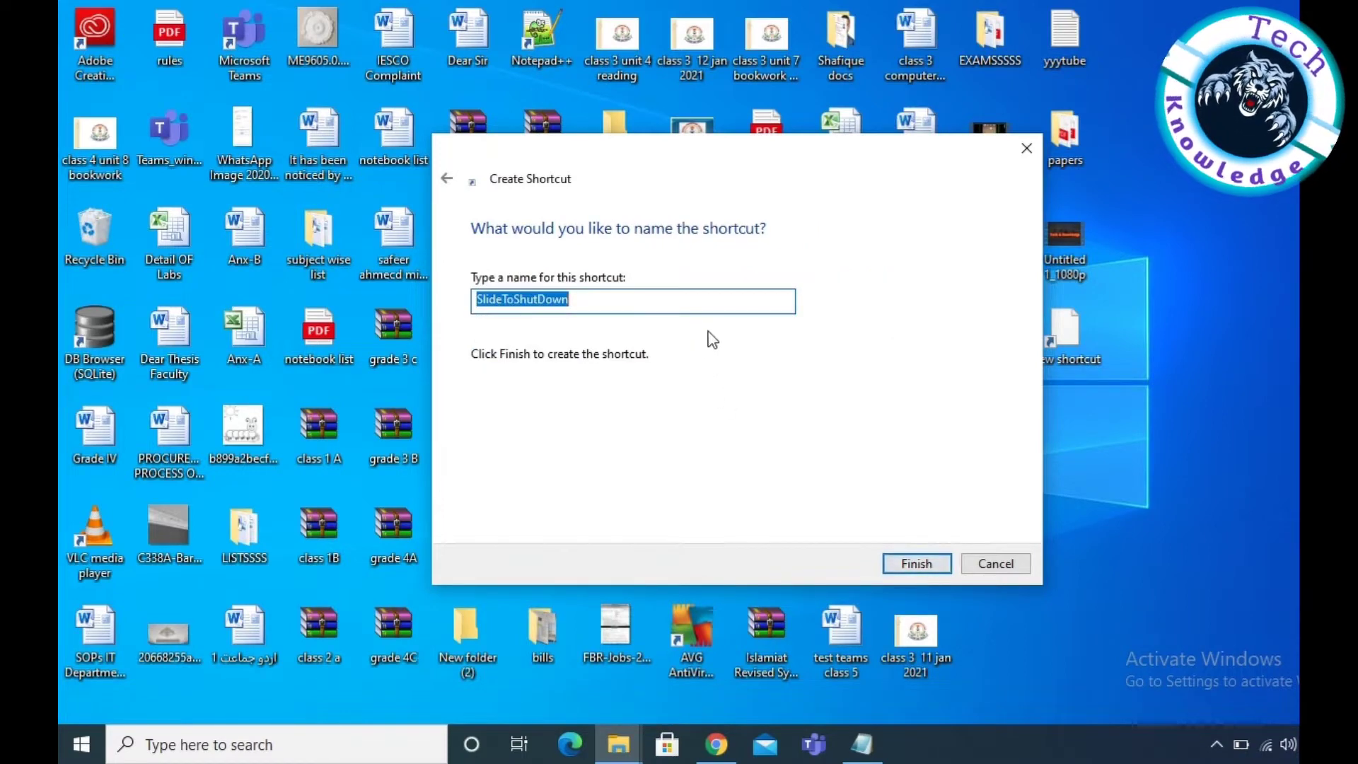
click(702, 306)
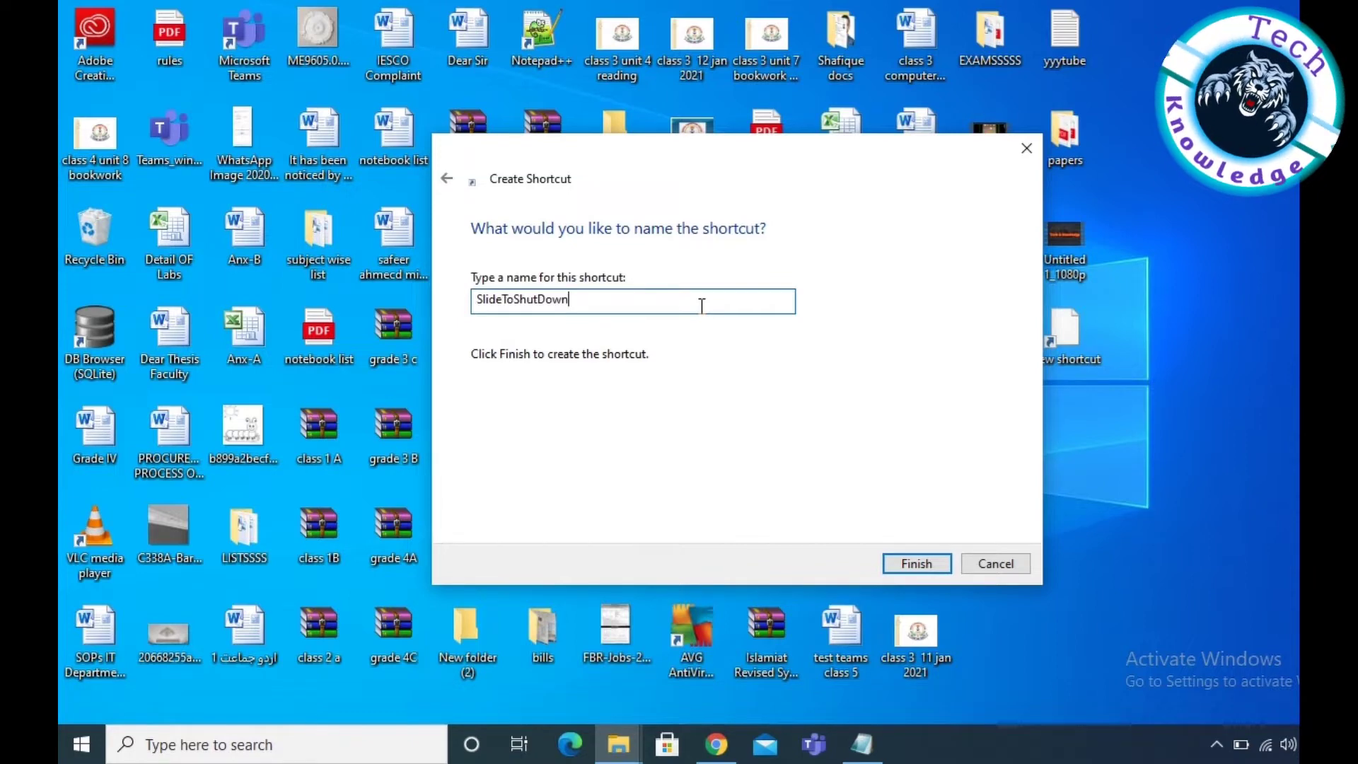
click(916, 563)
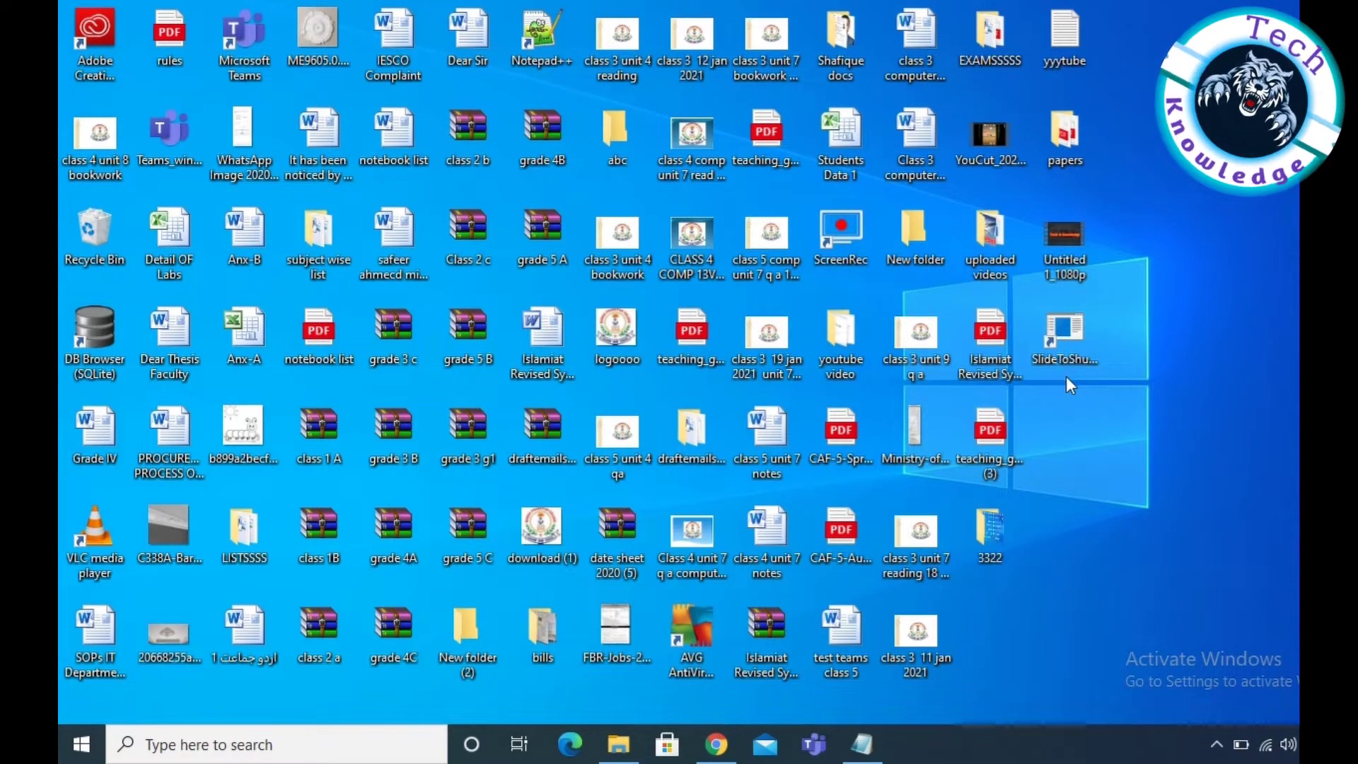
Test the SlideToShutDown shortcut, sliding the shutdown screen back up to dismiss it
double_click(1067, 339)
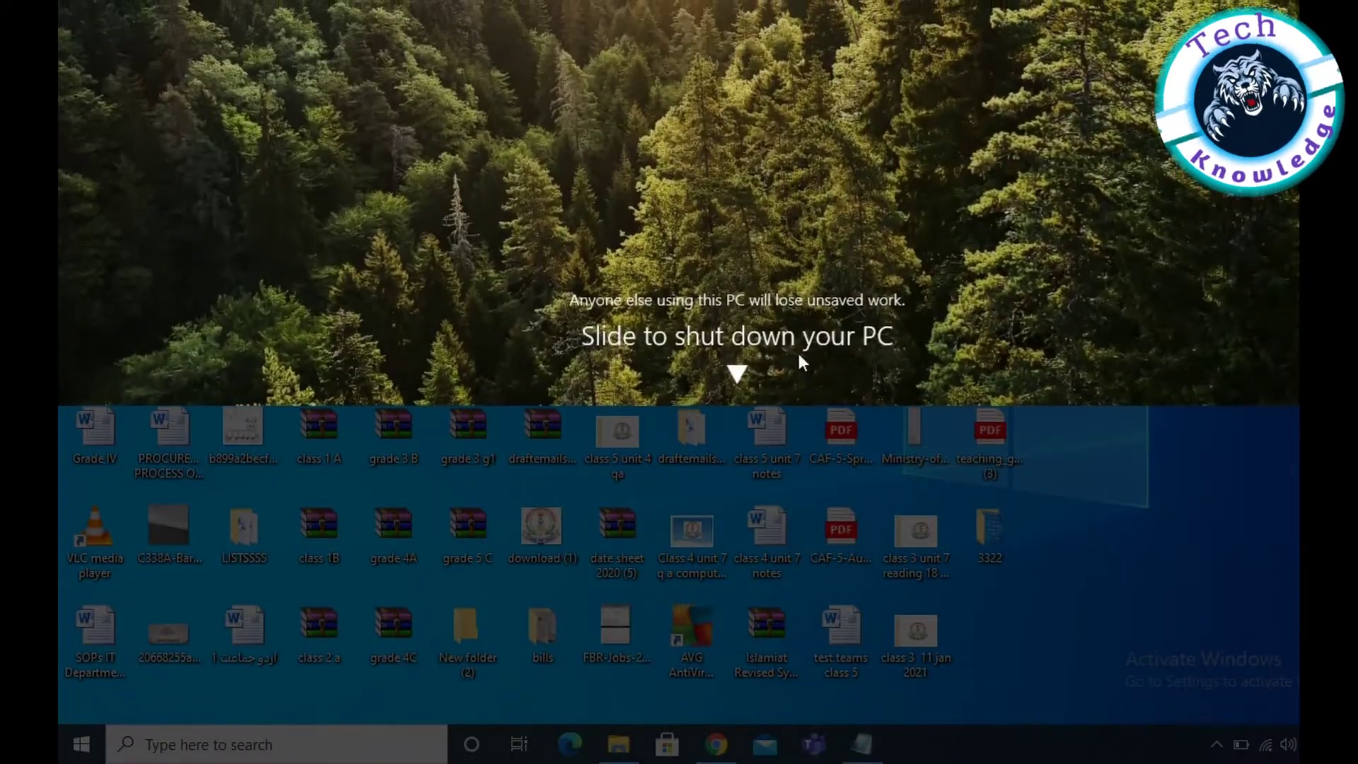
drag(736, 375, 606, 7)
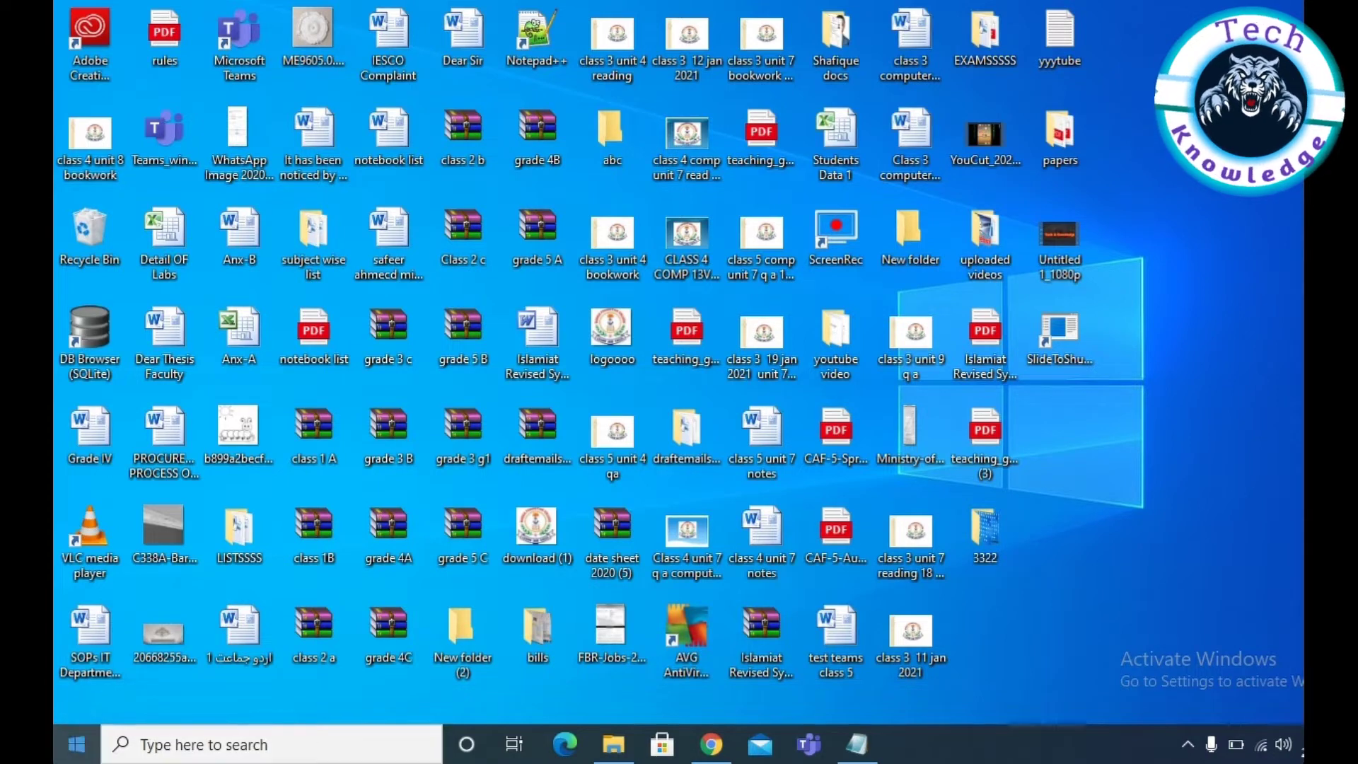
Create a desktop folder named GodMode.{ED7BA470-8E54-465E-825C-99712043E01C} and place it below the SlideToShutDown shortcut
right_click(1097, 424)
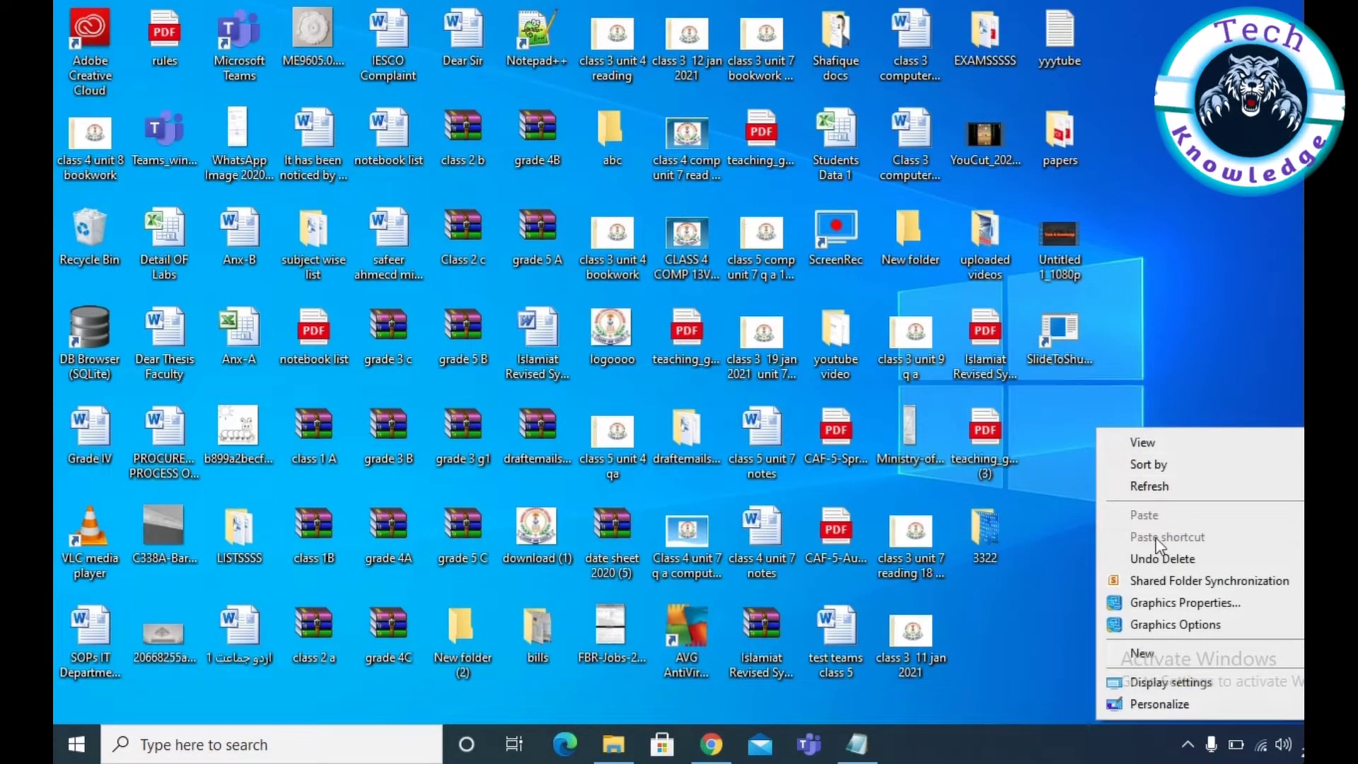
mouse_move(1162, 655)
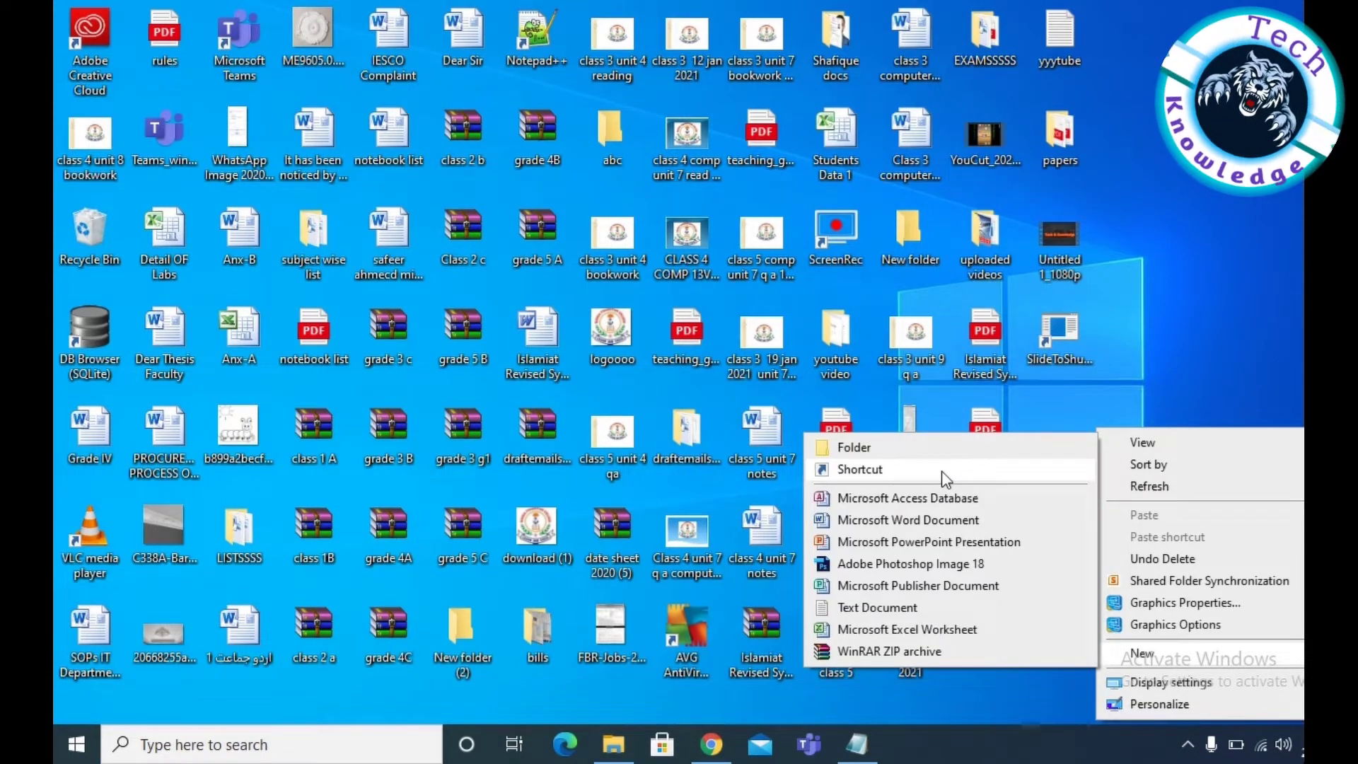
click(911, 447)
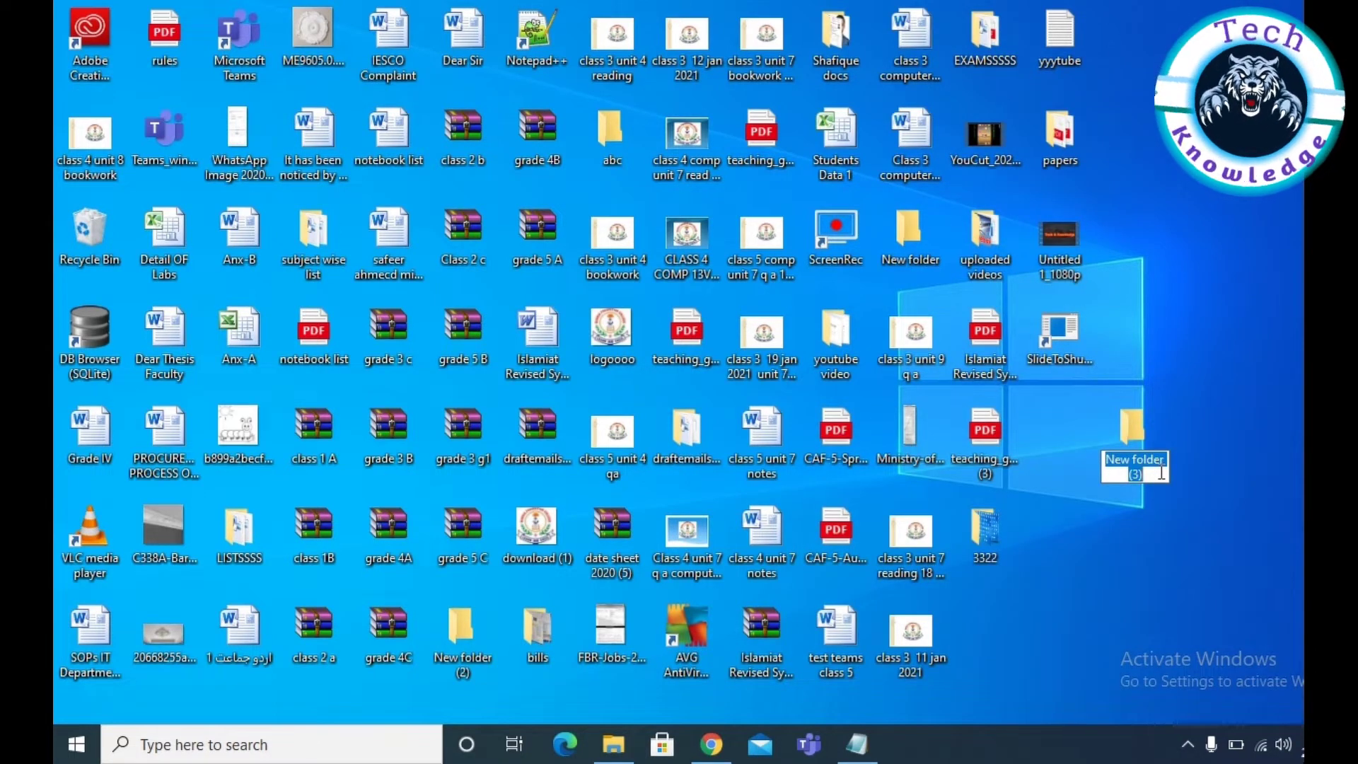
key(BackSpace)
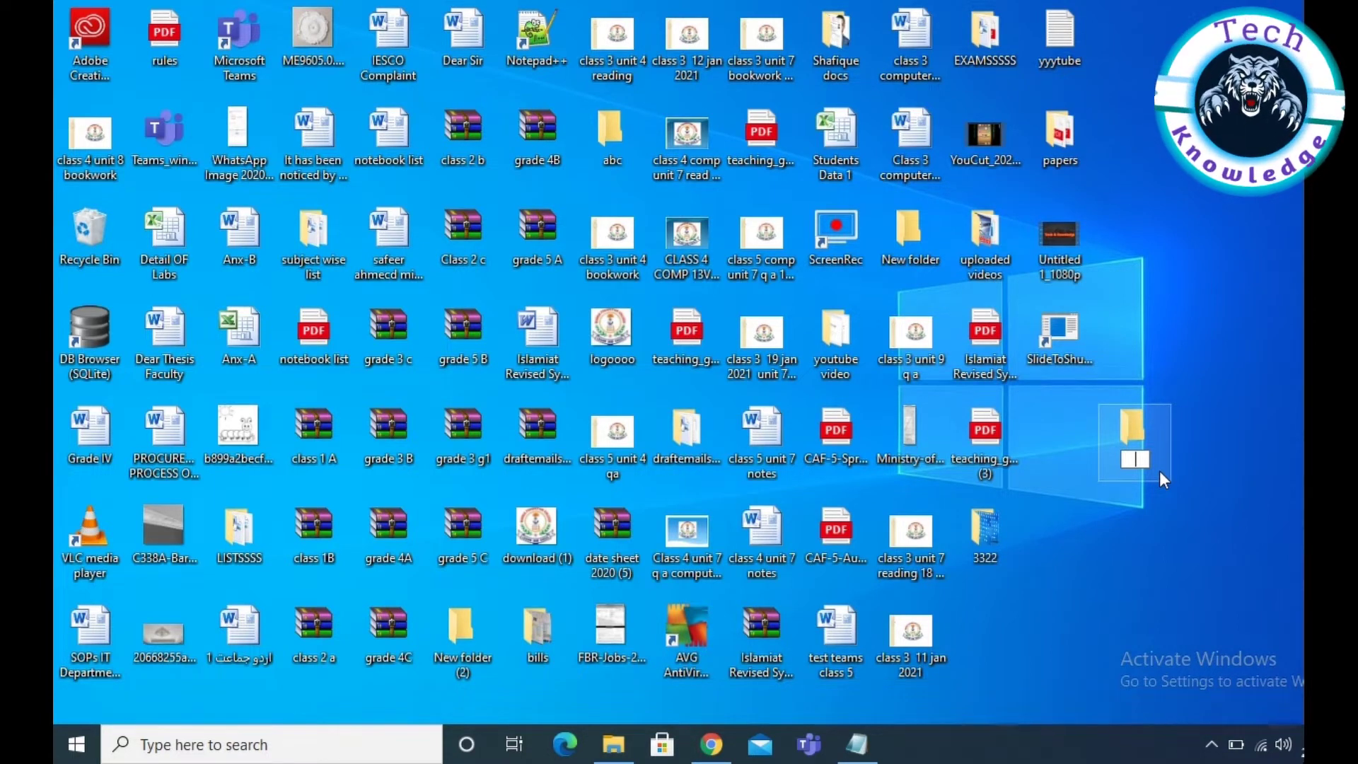
text({ED7BA470-8E54-465E-825C-99712043E01C})
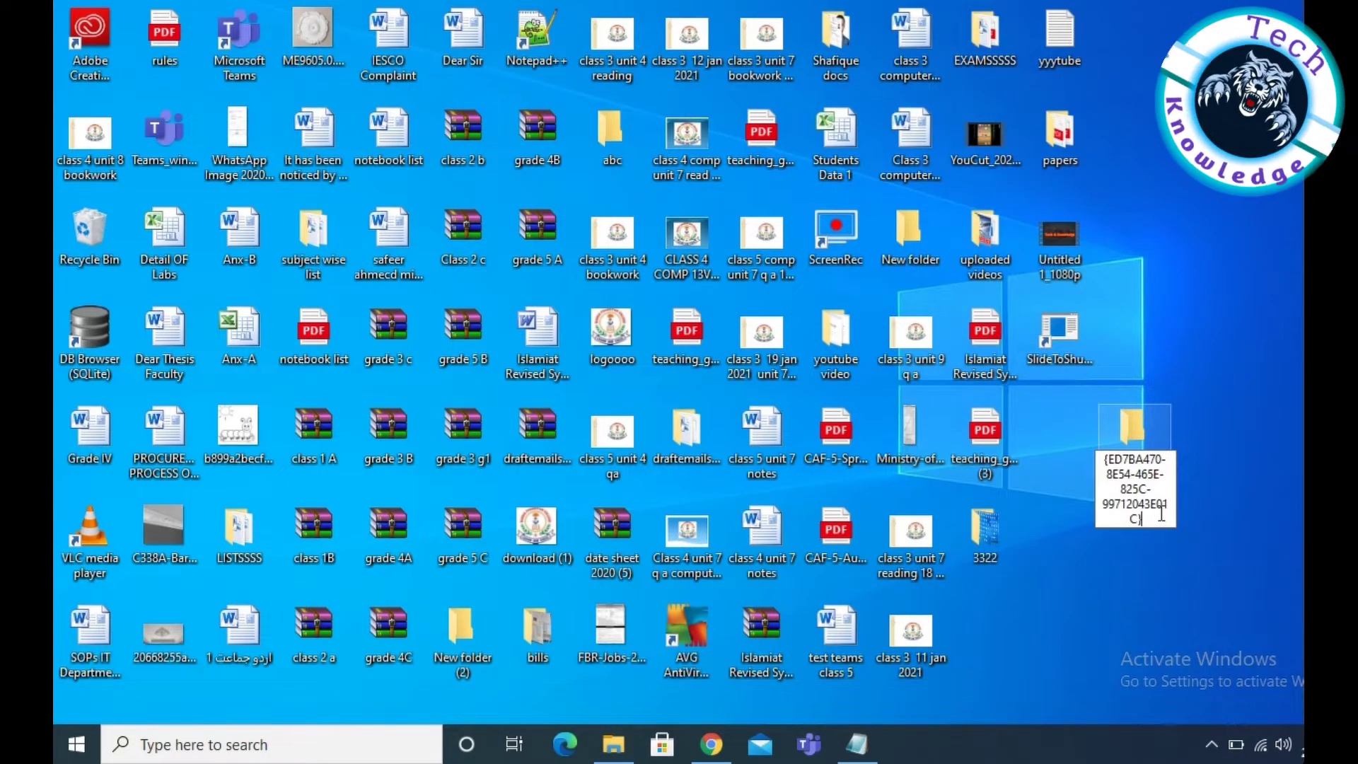
key(Return)
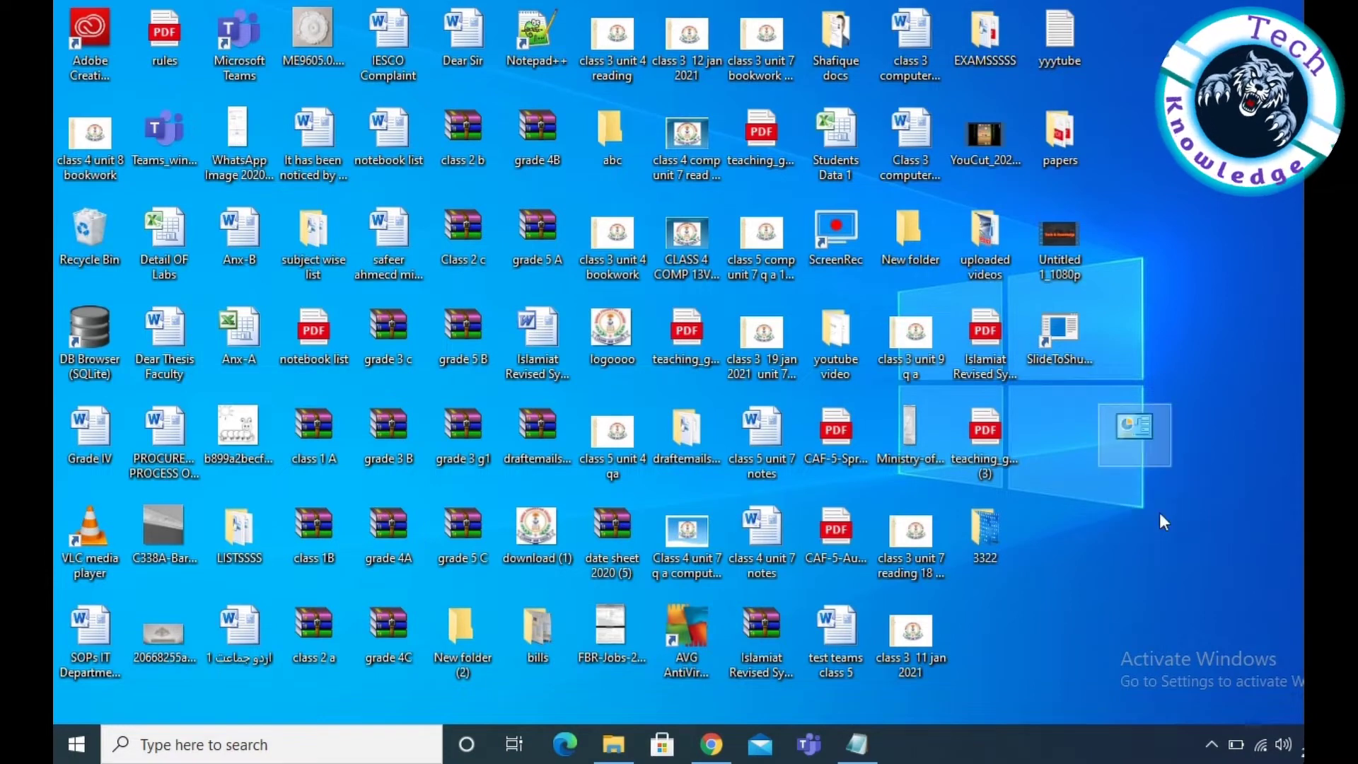
drag(1141, 445, 1081, 439)
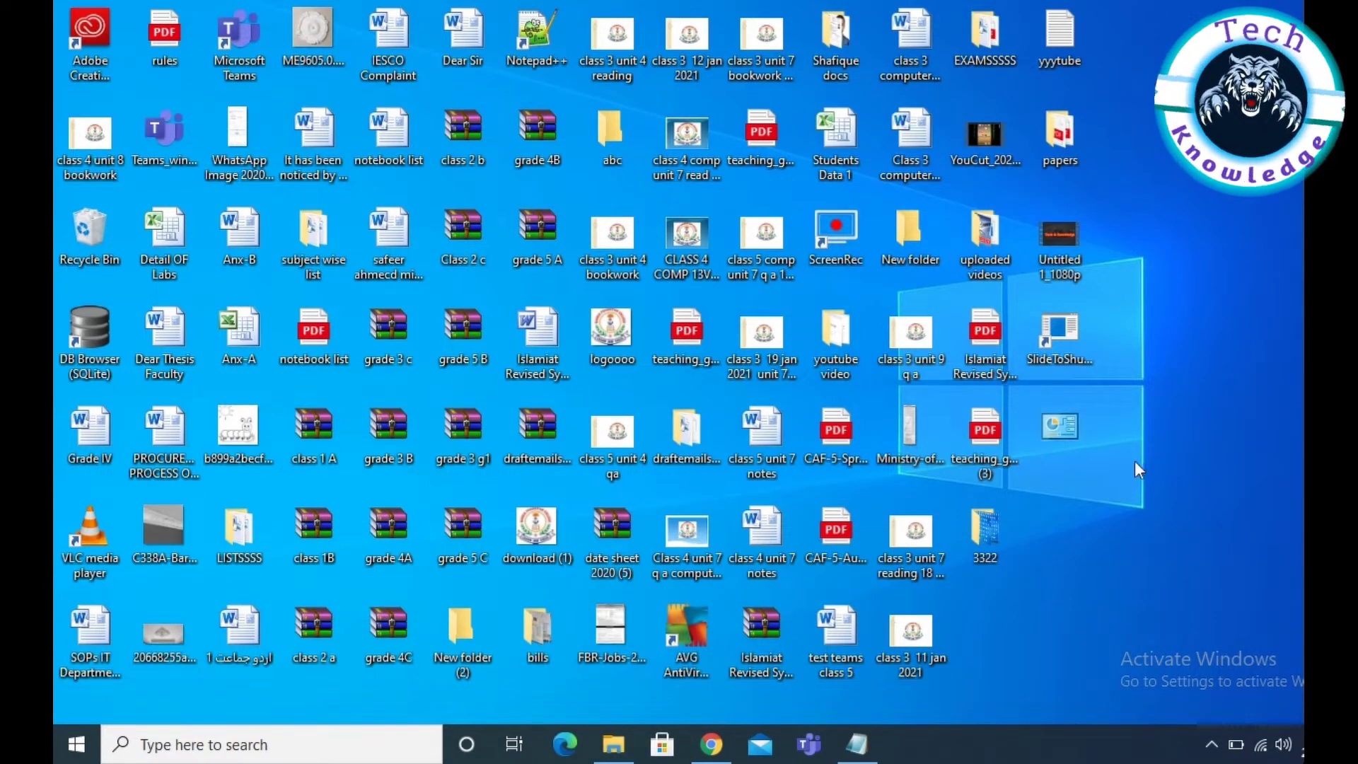
Open the GodMode folder and look through its grouped list of system settings and tools
double_click(1068, 435)
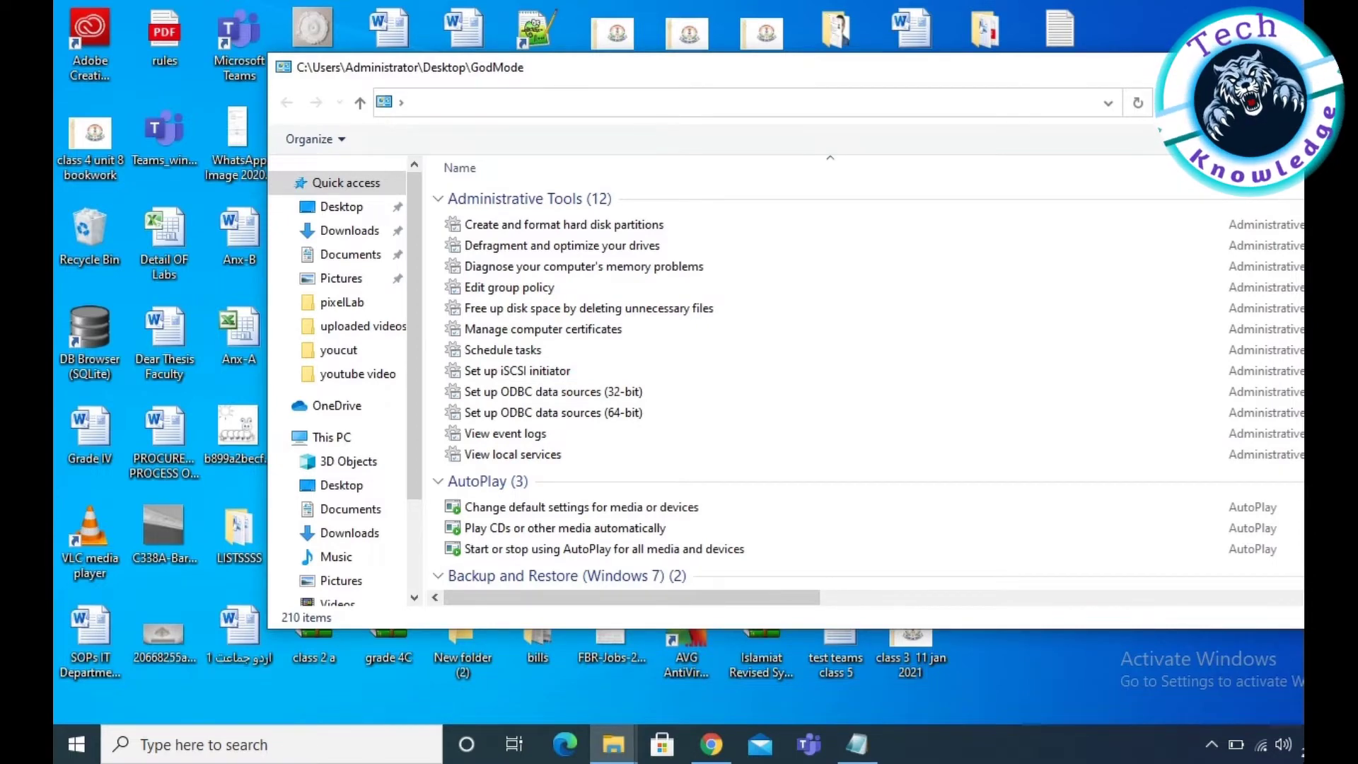
scroll(1216, 187, down, 4)
scroll(1217, 187, down, 7)
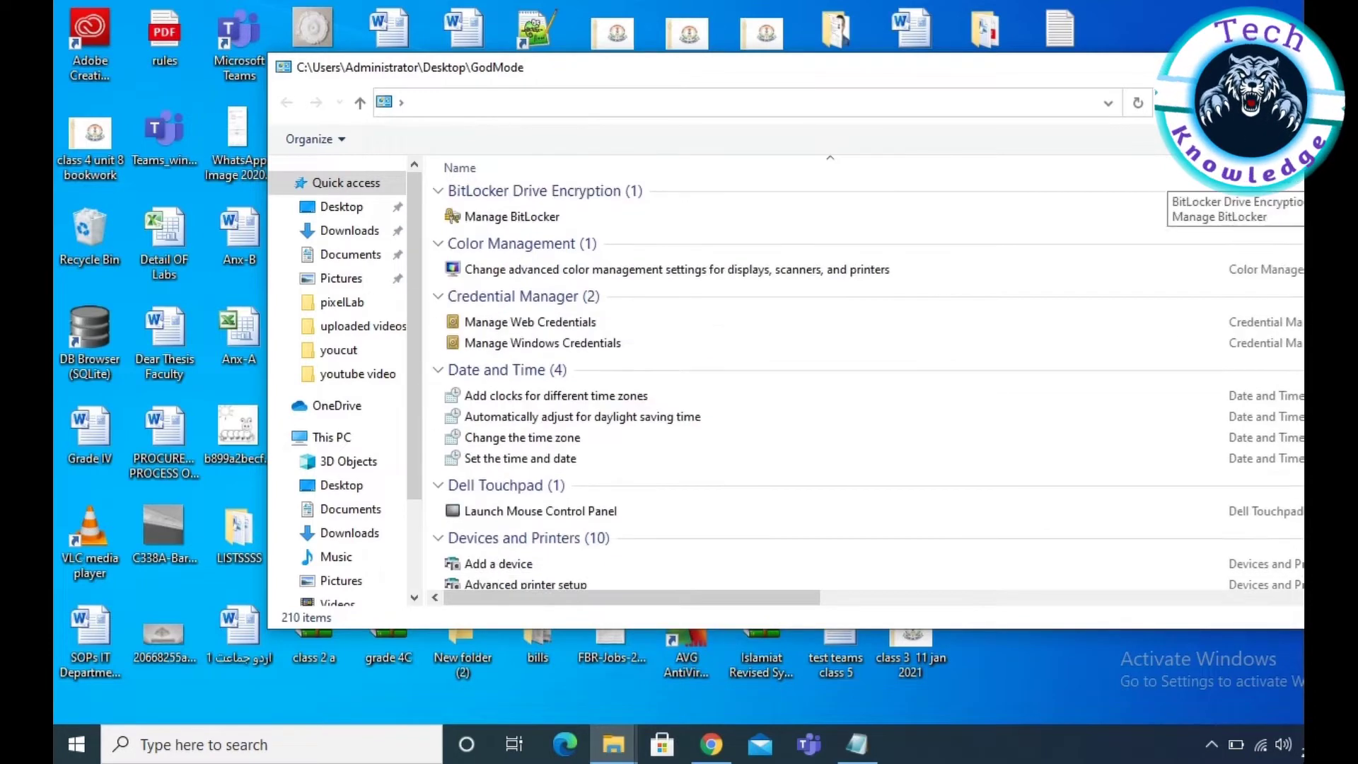
scroll(1217, 187, down, 15)
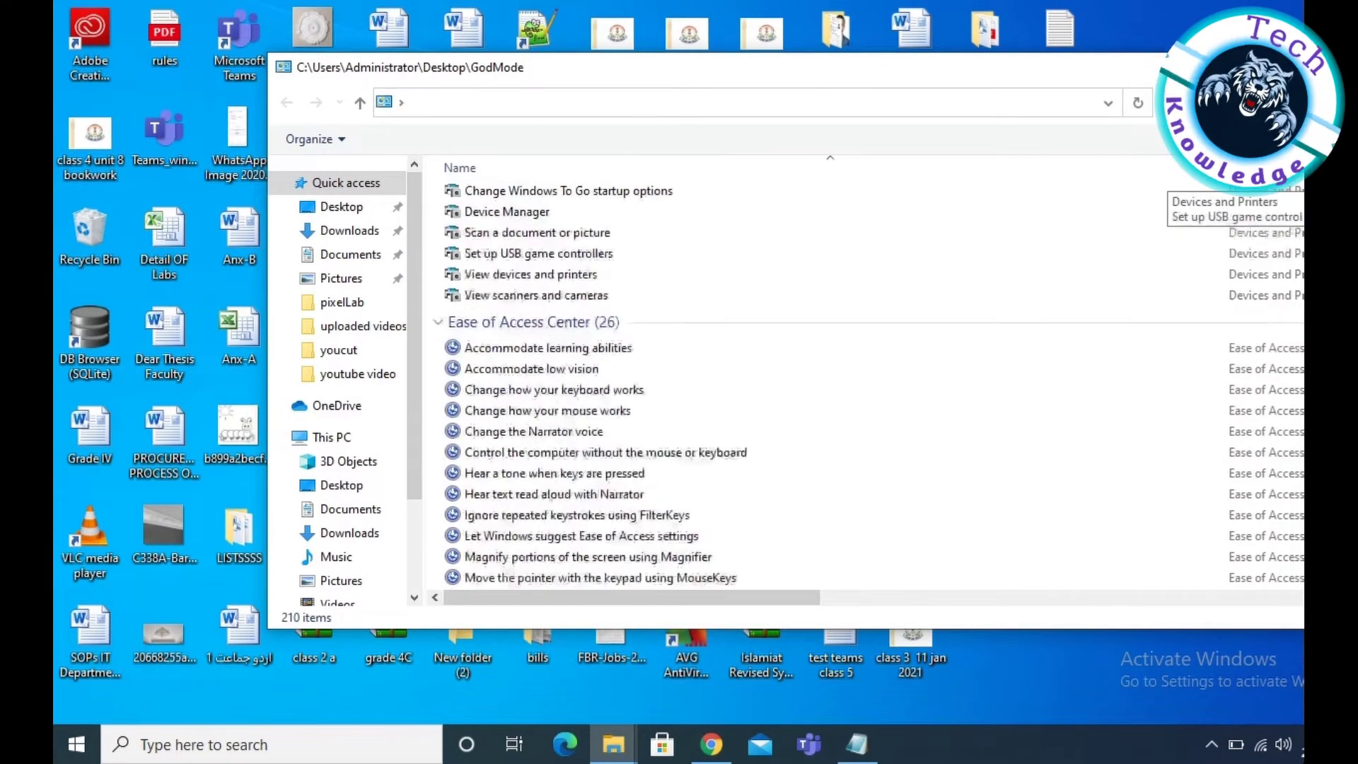
scroll(1217, 187, down, 1)
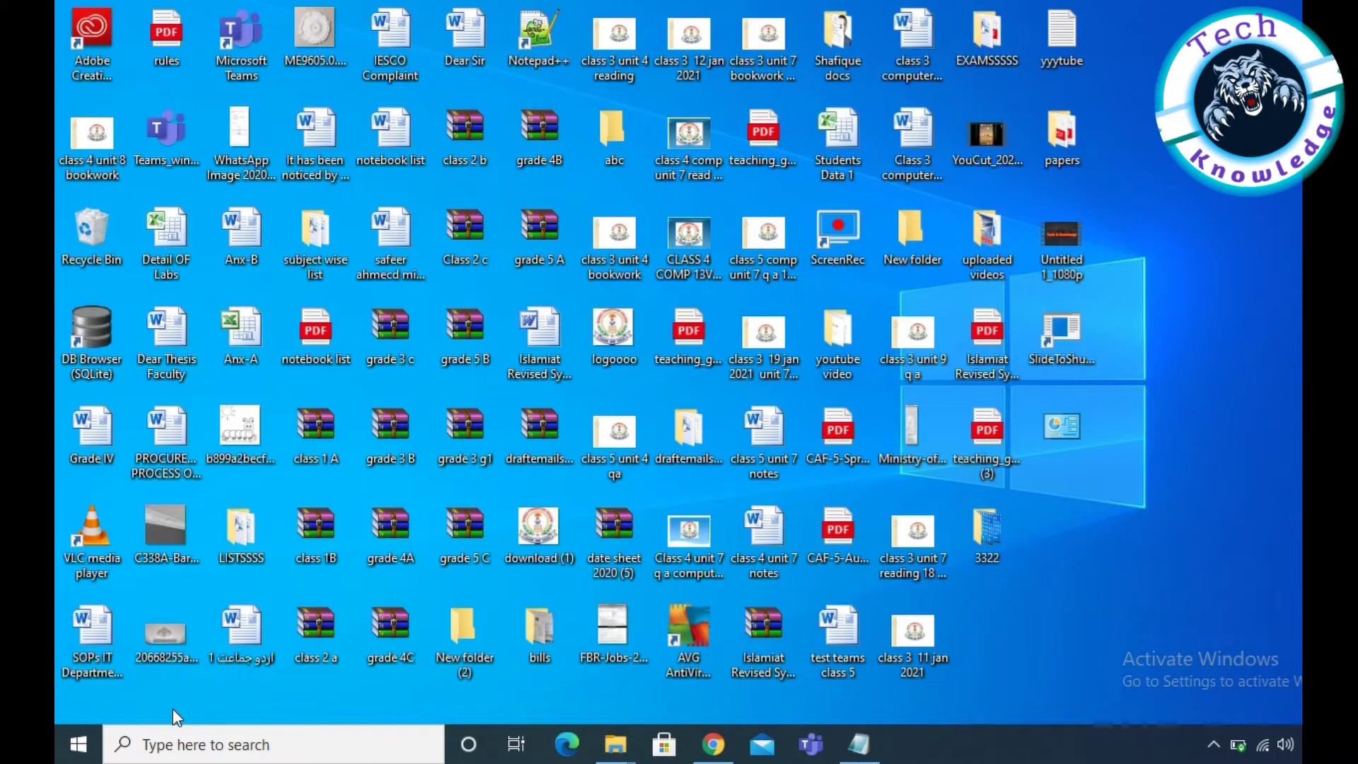
Open the Startup folder by running shell:startup from the Run dialog, and reposition its window
click(183, 746)
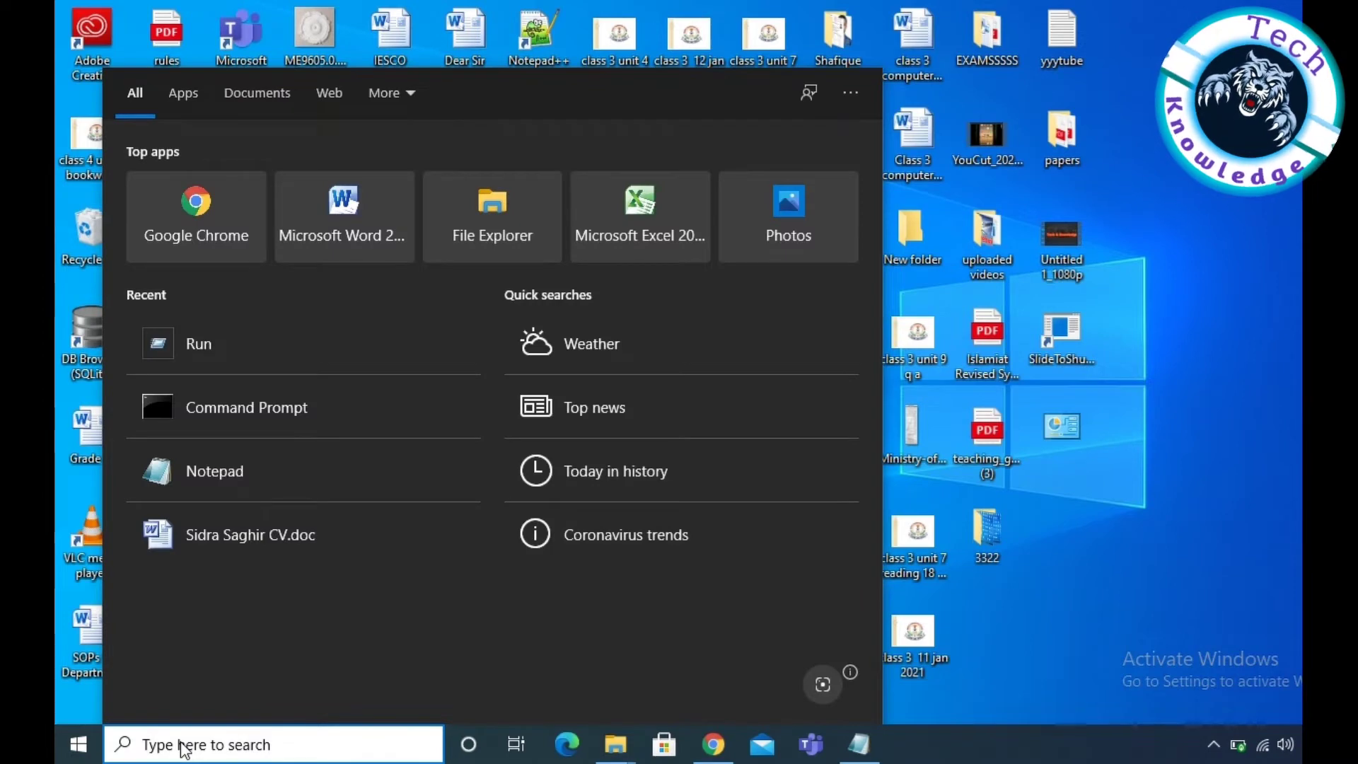
text(run)
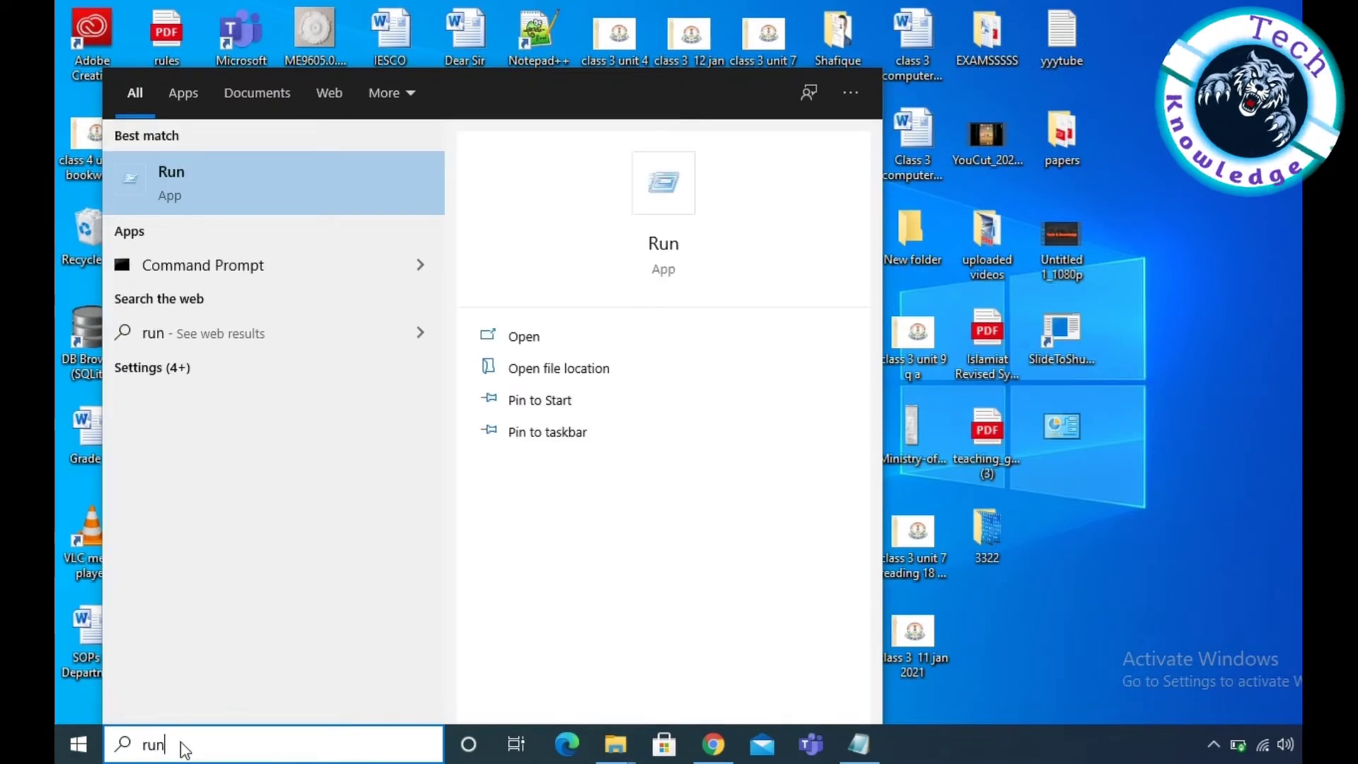
key(Return)
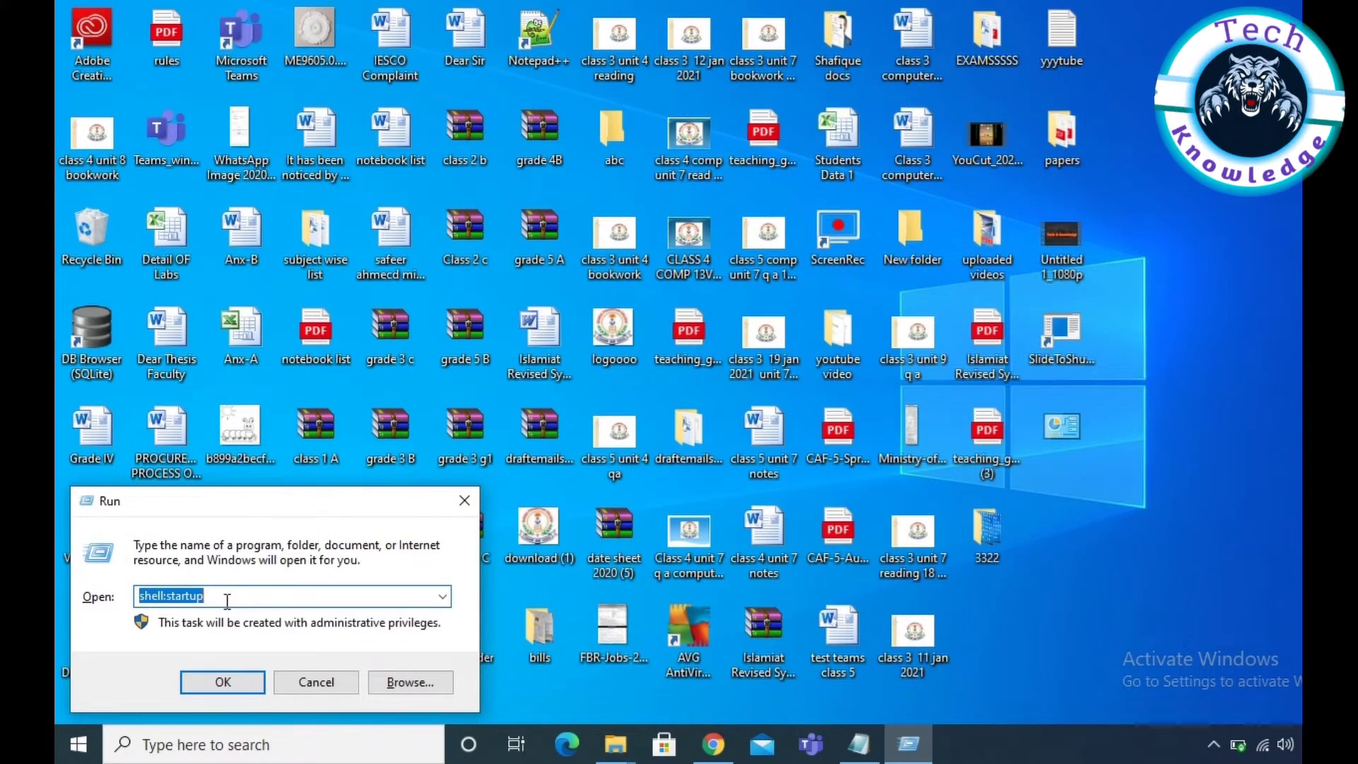
key(Return)
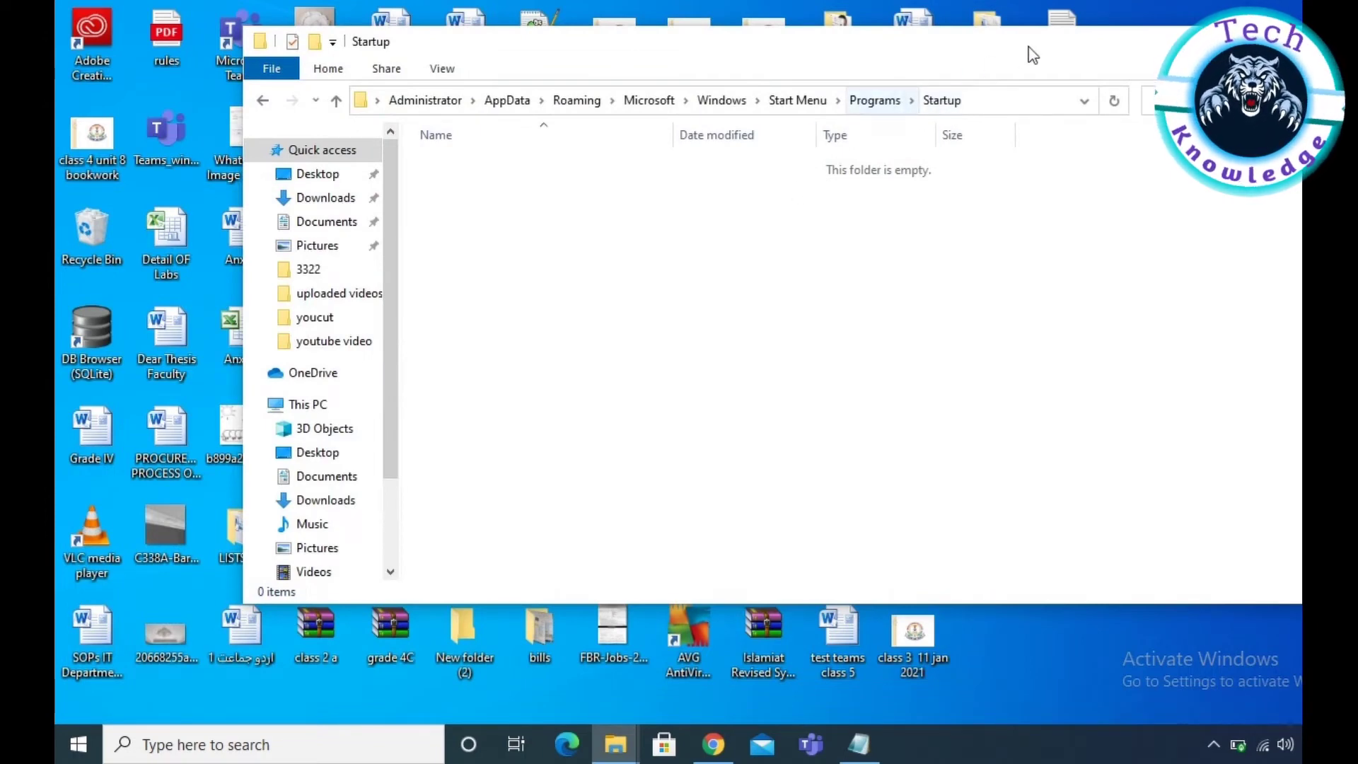
drag(1031, 48, 957, 74)
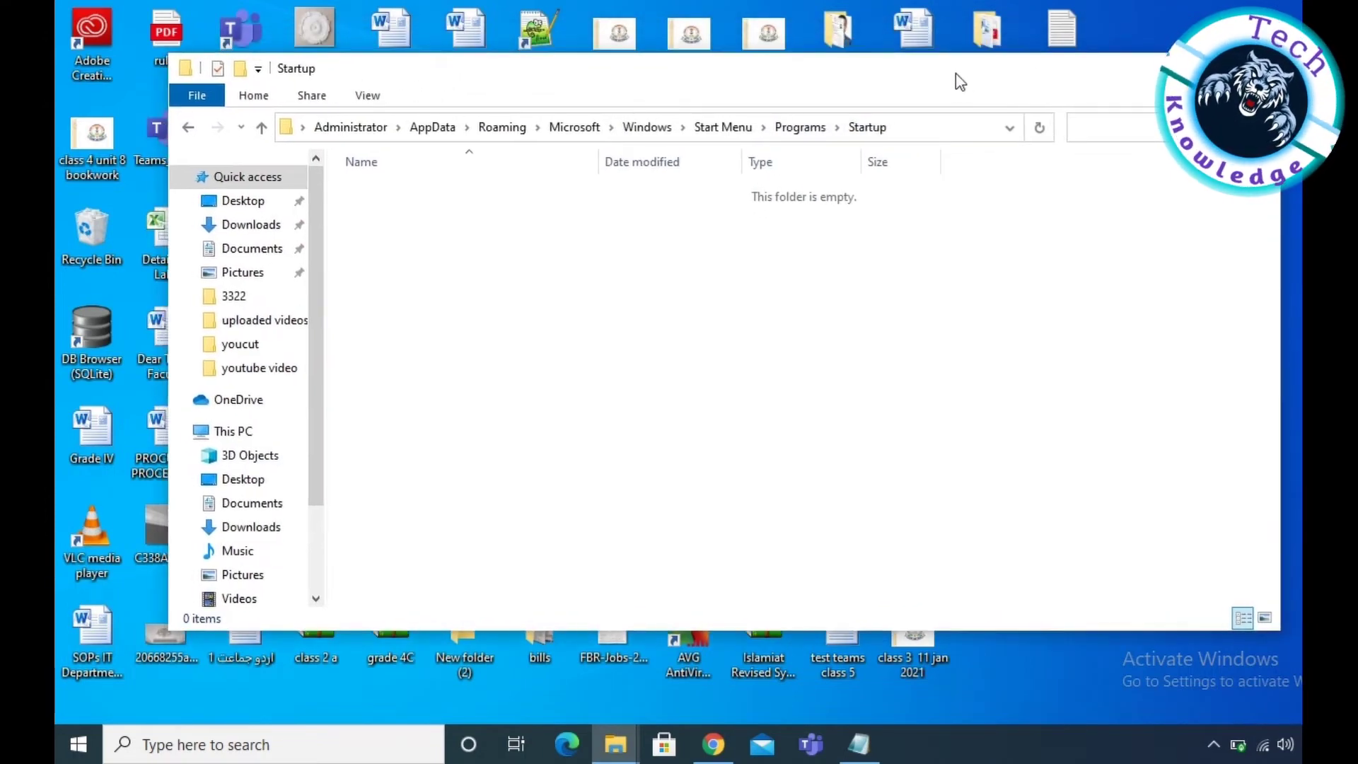
View the parent Programs folder that contains Startup, then minimize the window to return to the desktop
click(819, 132)
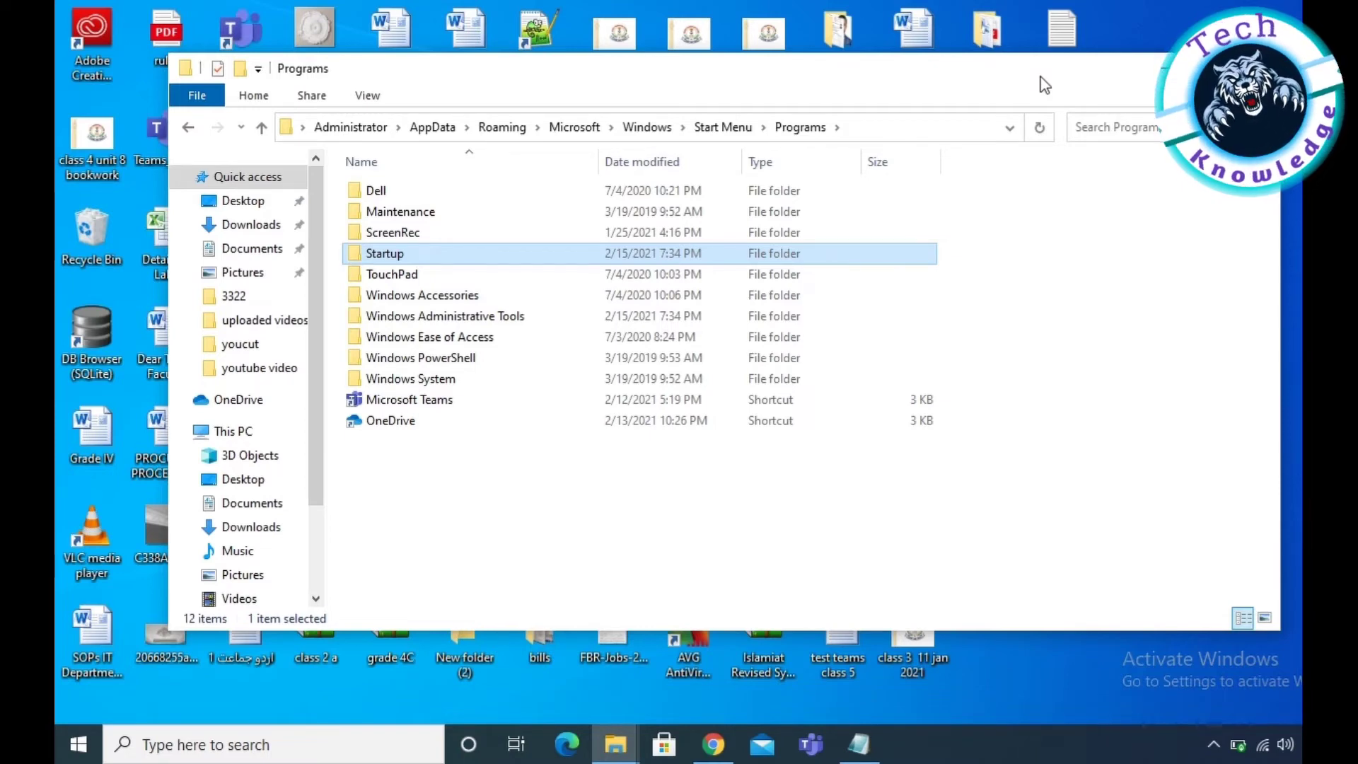
drag(1045, 84, 1101, 133)
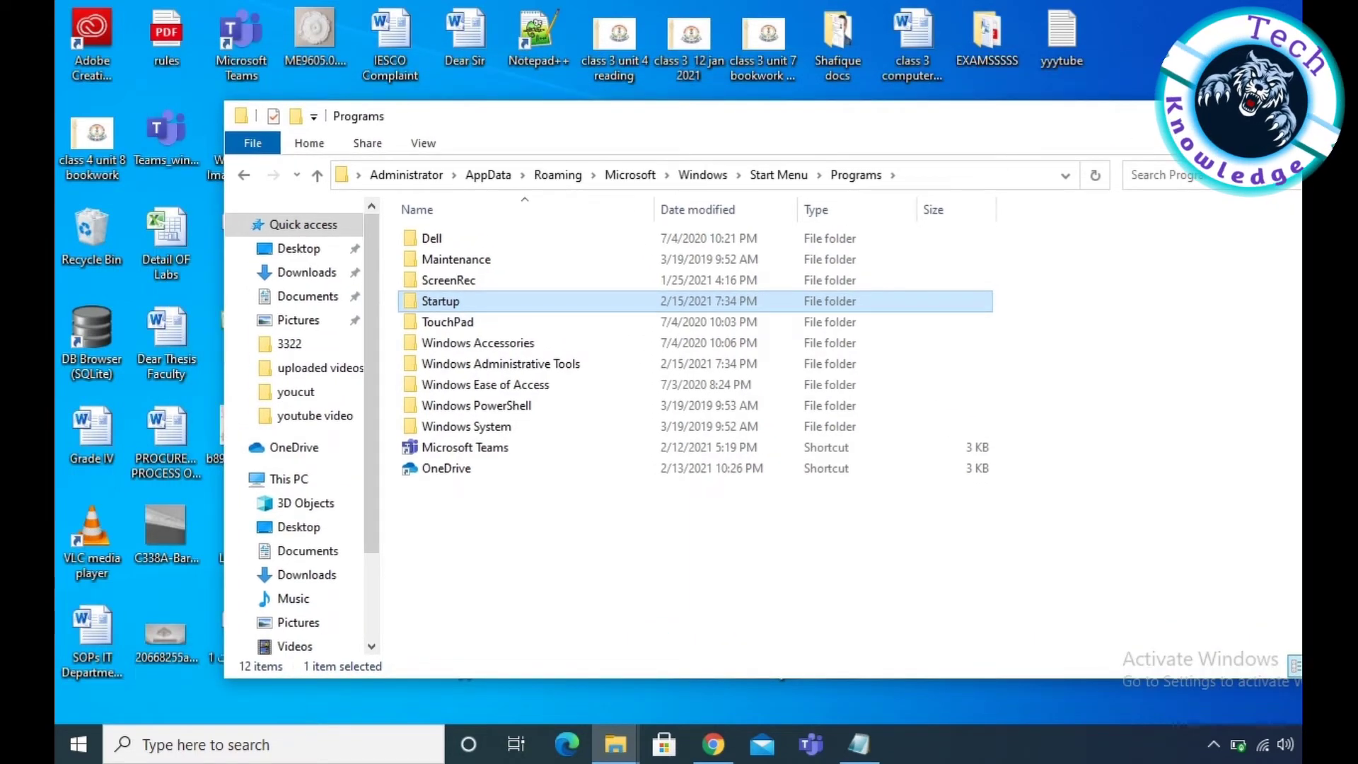
drag(1020, 131, 715, 168)
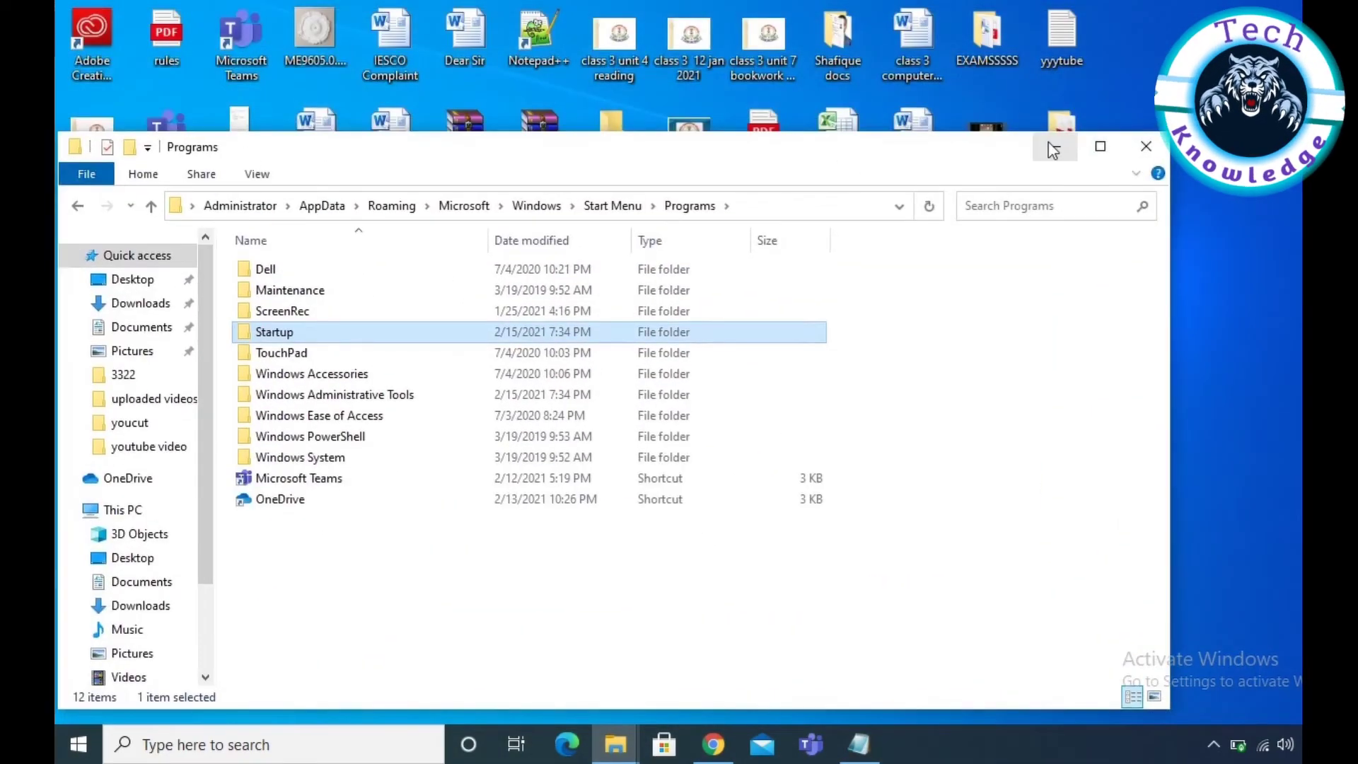
click(1084, 147)
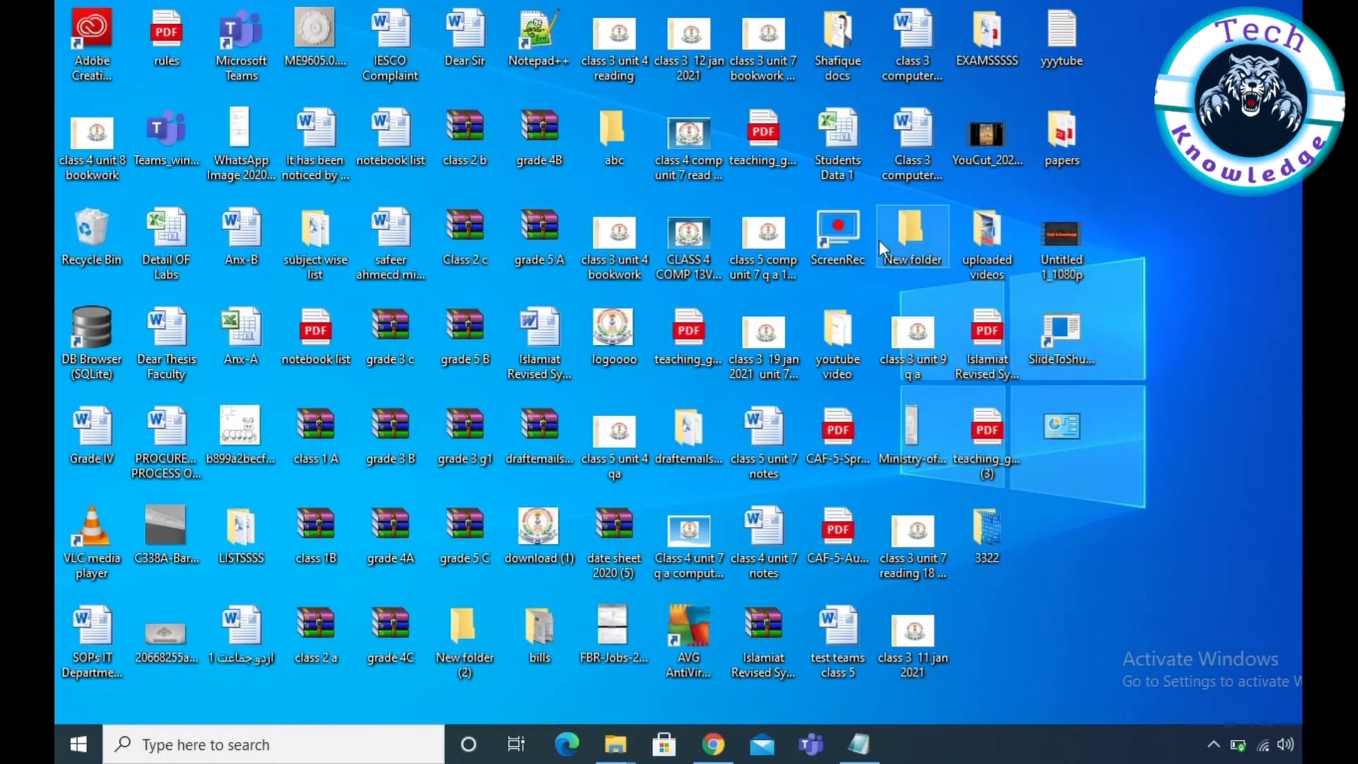
Create another desktop shortcut from the ScreenRec icon, move it to the empty area of the desktop and launch it
right_click(841, 236)
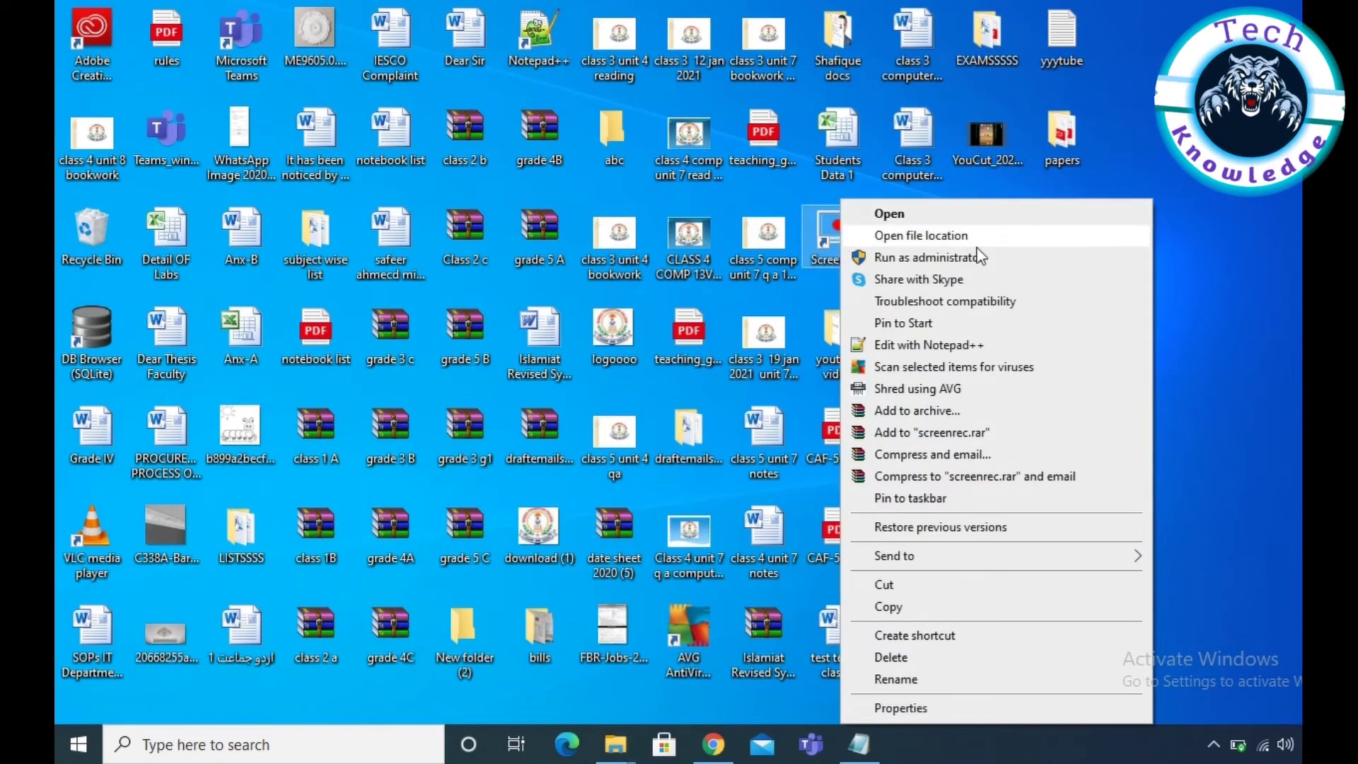
mouse_move(950, 562)
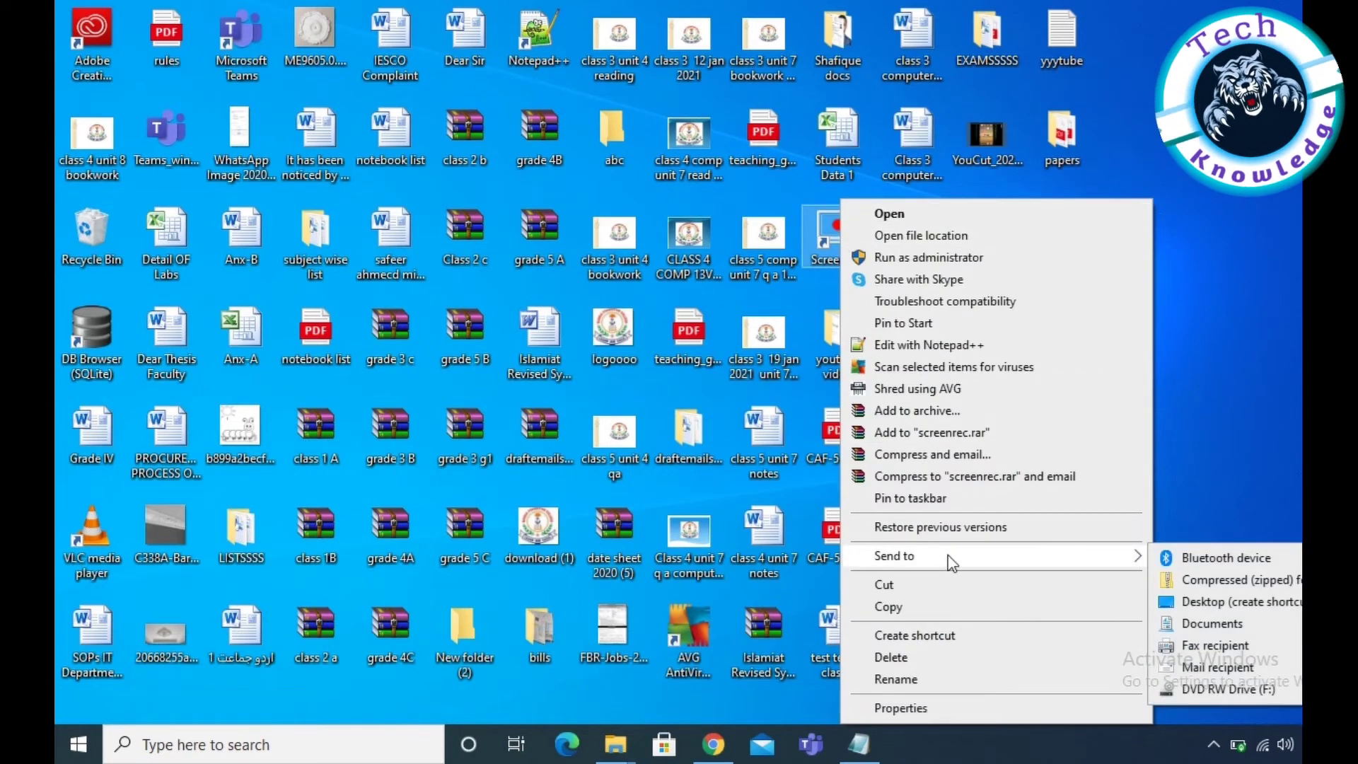
click(1226, 603)
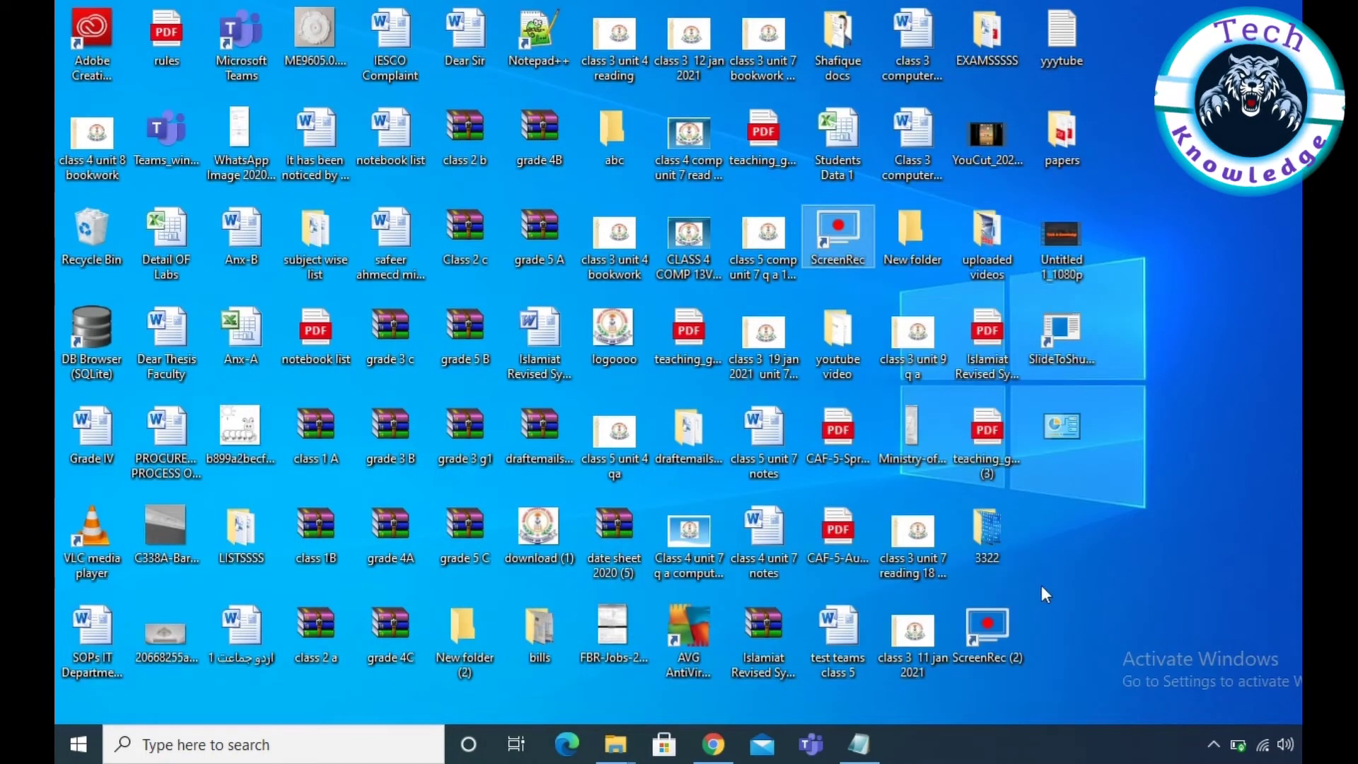
click(987, 629)
drag(1110, 503, 1109, 503)
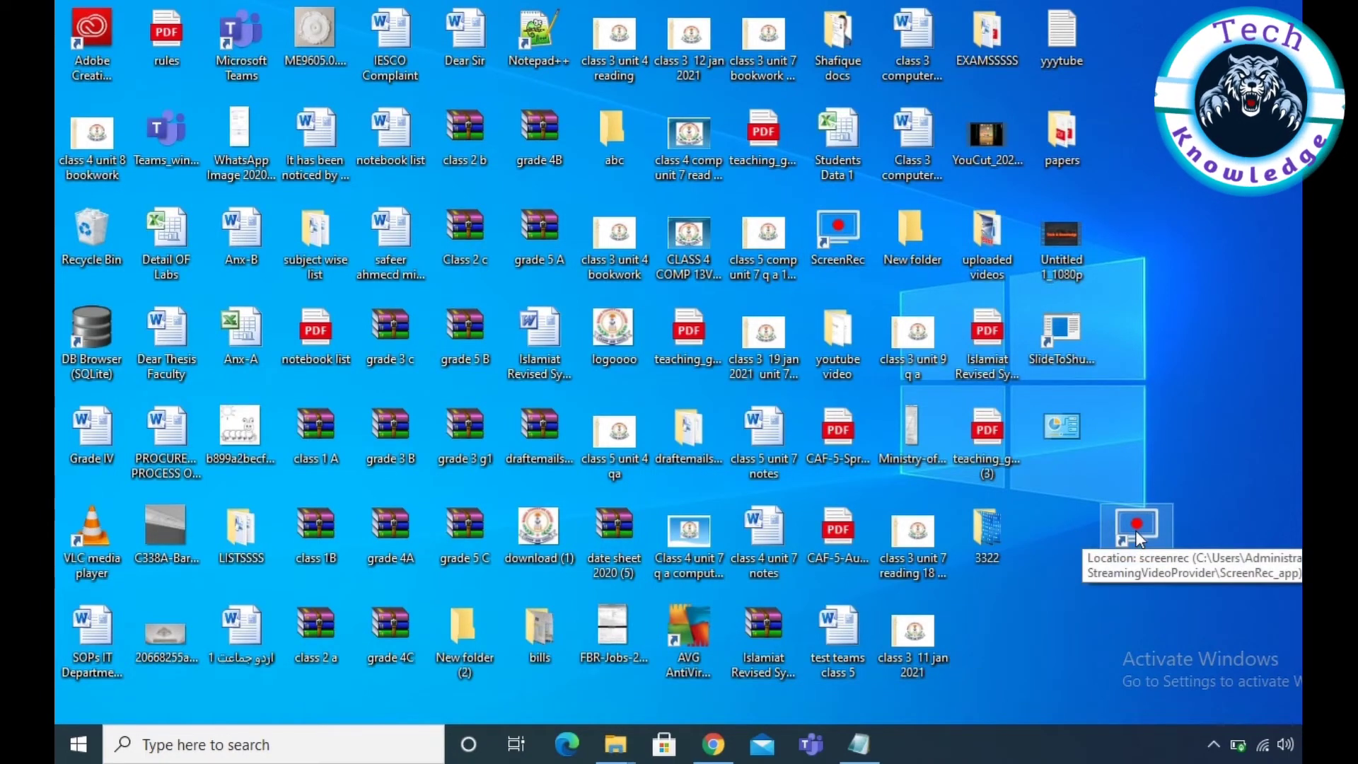
double_click(1136, 532)
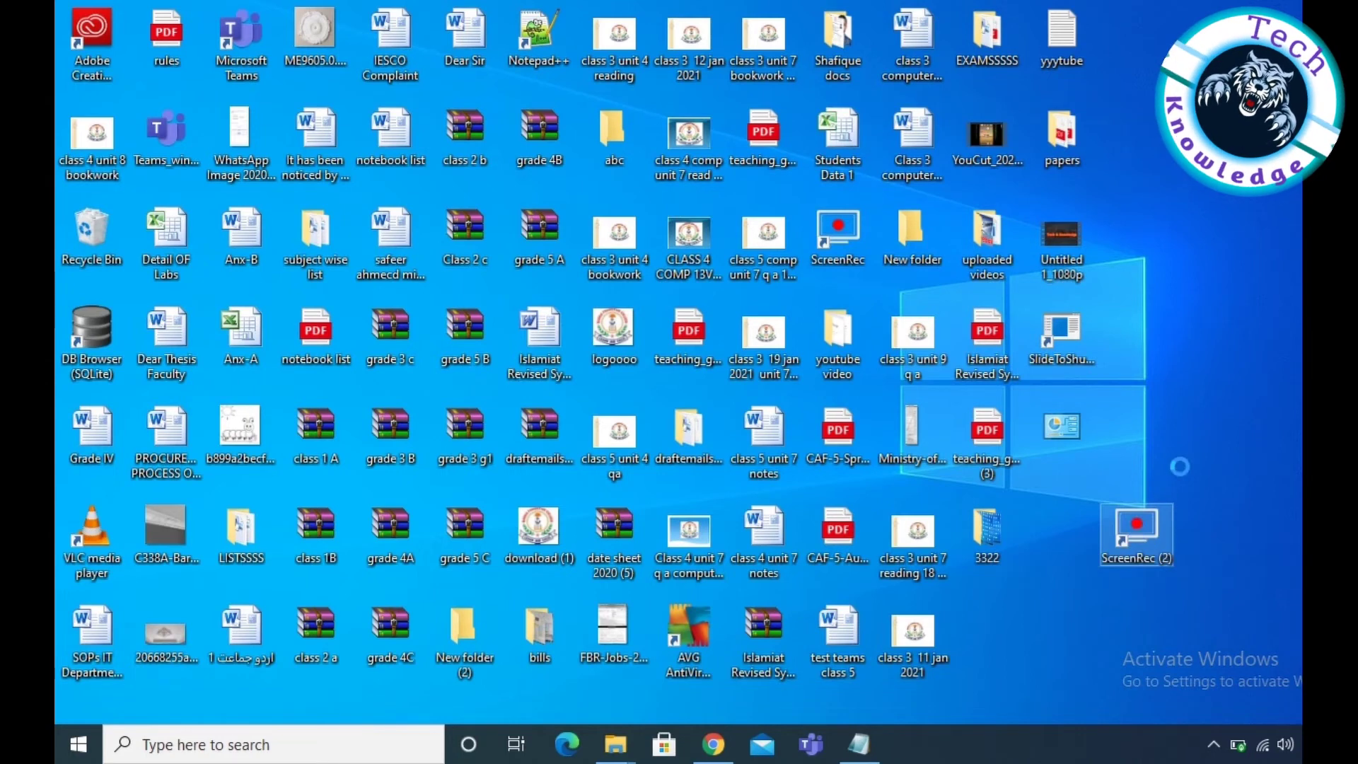
Copy the ScreenRec (2) shortcut from the desktop and paste it into the Startup folder inside the Start Menu Programs folder
right_click(1139, 534)
click(1174, 416)
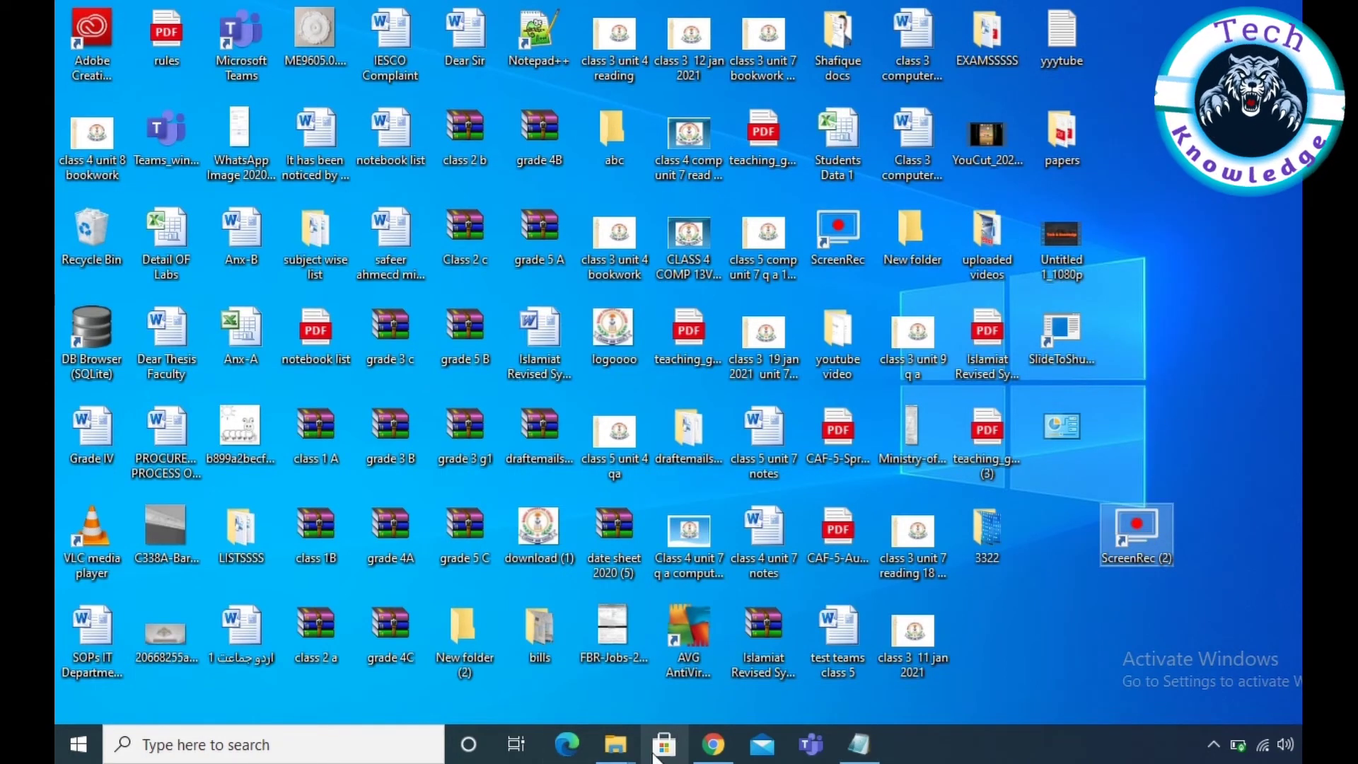
click(615, 745)
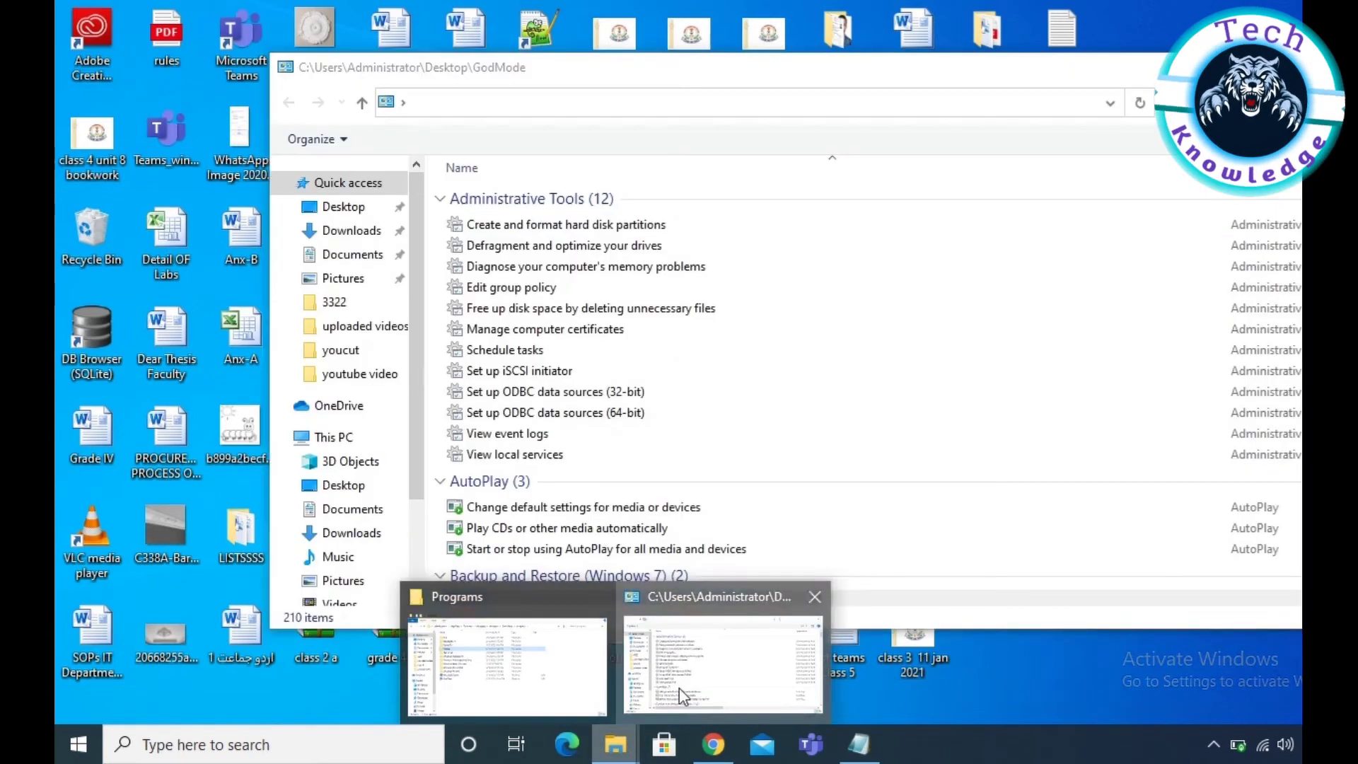
click(679, 687)
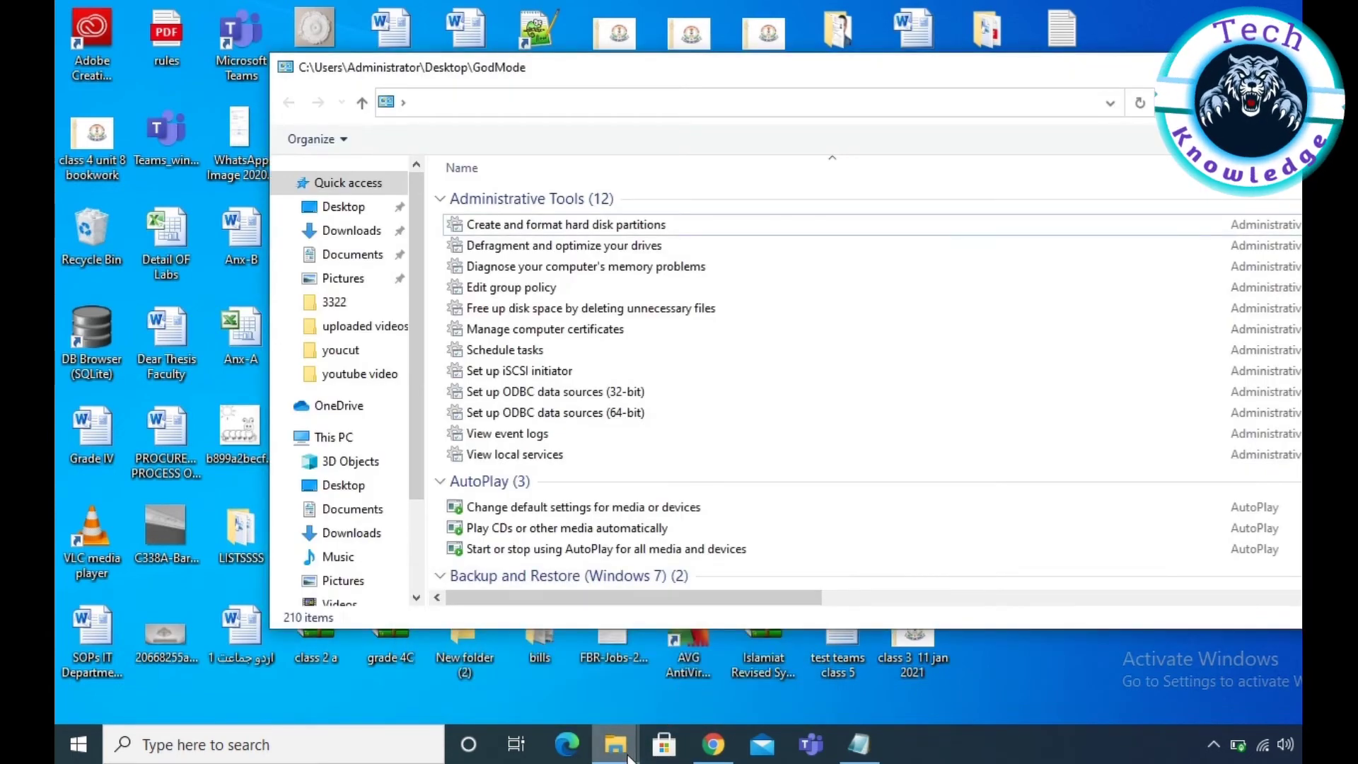
mouse_move(628, 755)
click(538, 677)
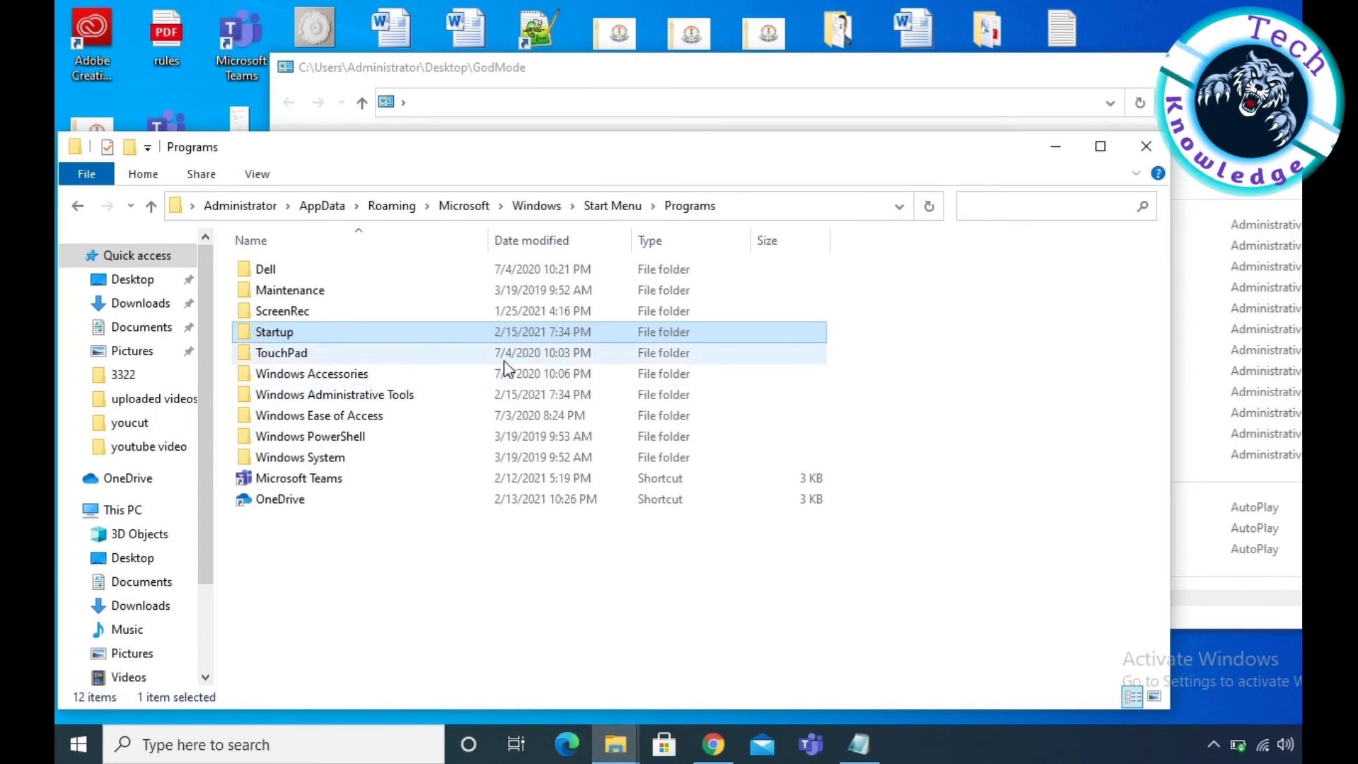
double_click(490, 334)
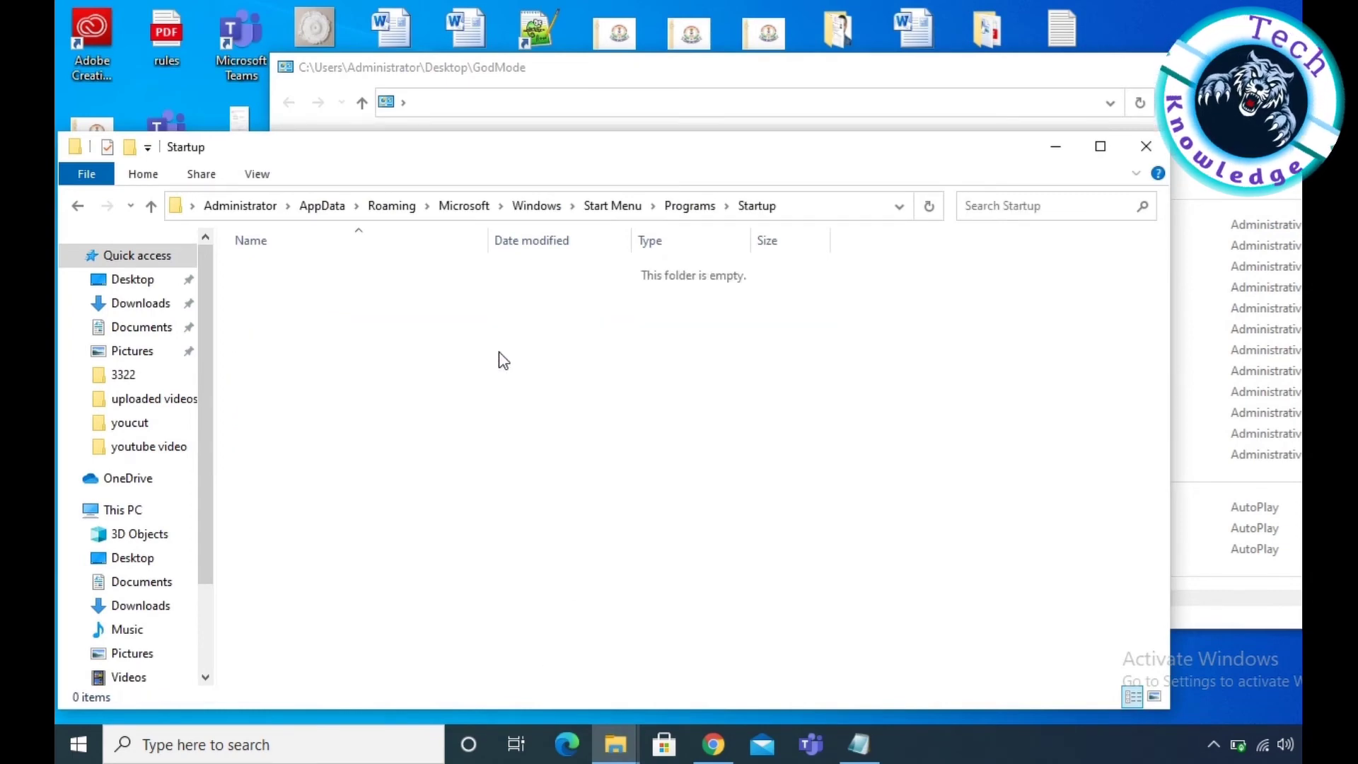
right_click(499, 353)
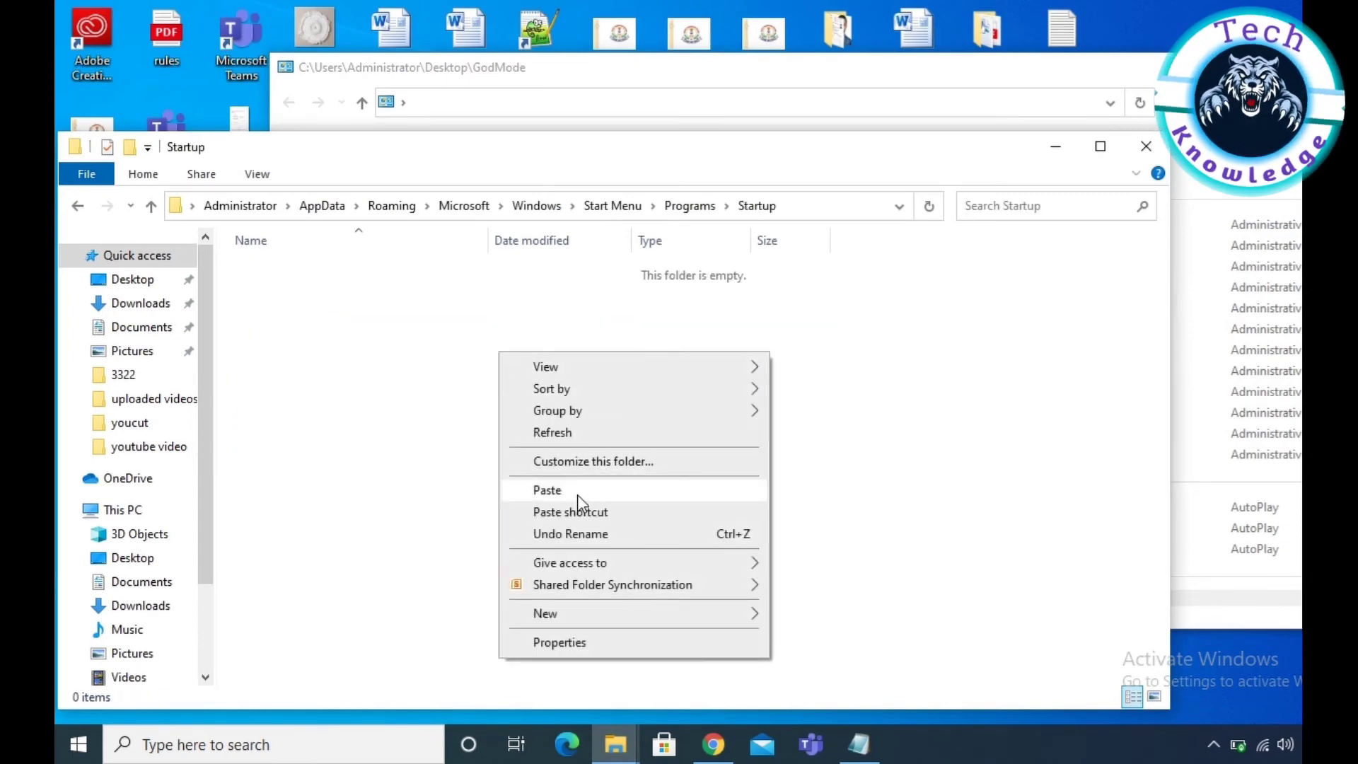
click(547, 490)
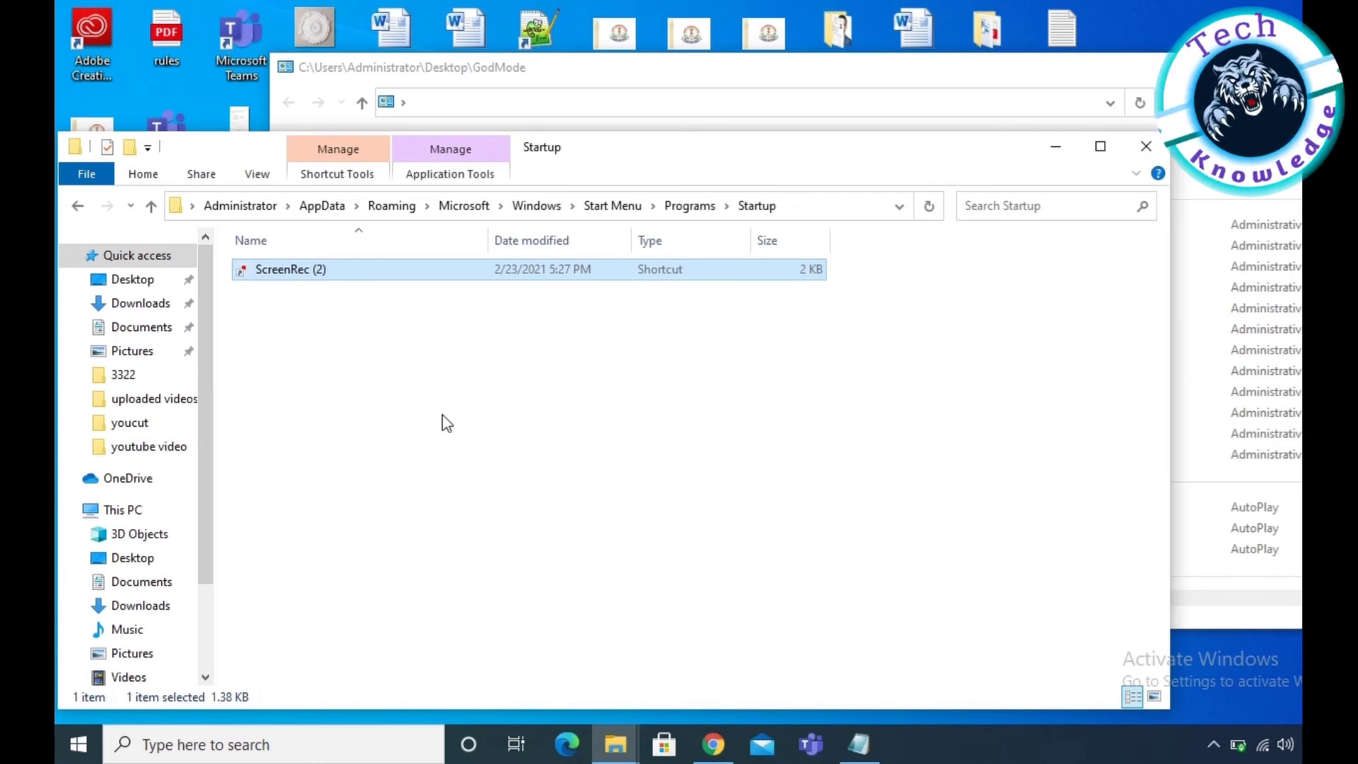